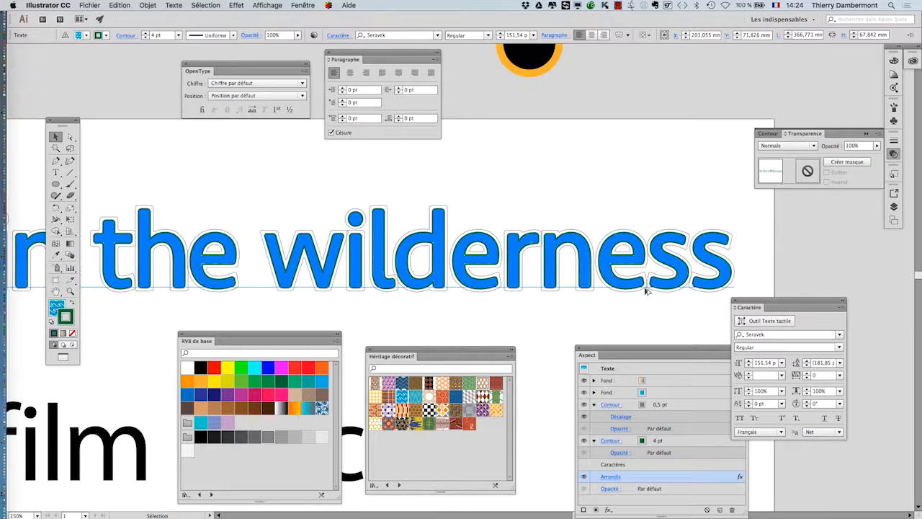
# Examine the styled "in the wilderness" text as a whole and in close-up.
pyautogui.press('super+minus')
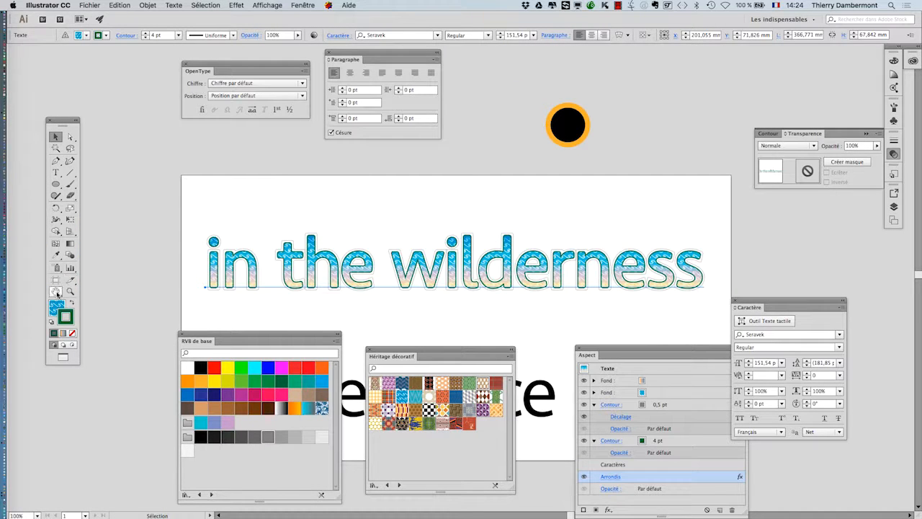
pyautogui.press('space')
pyautogui.moveTo(370, 299); pyautogui.dragTo(350, 253)
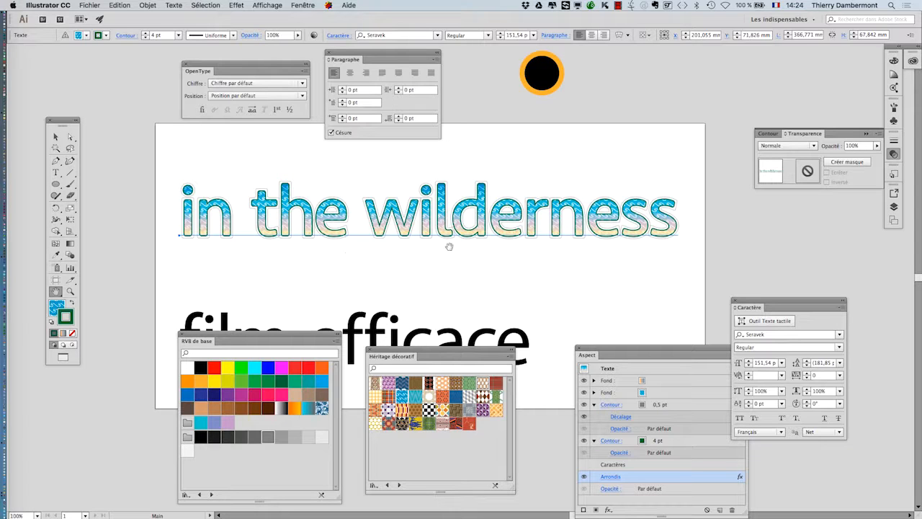
pyautogui.scroll(6, 644, 244)
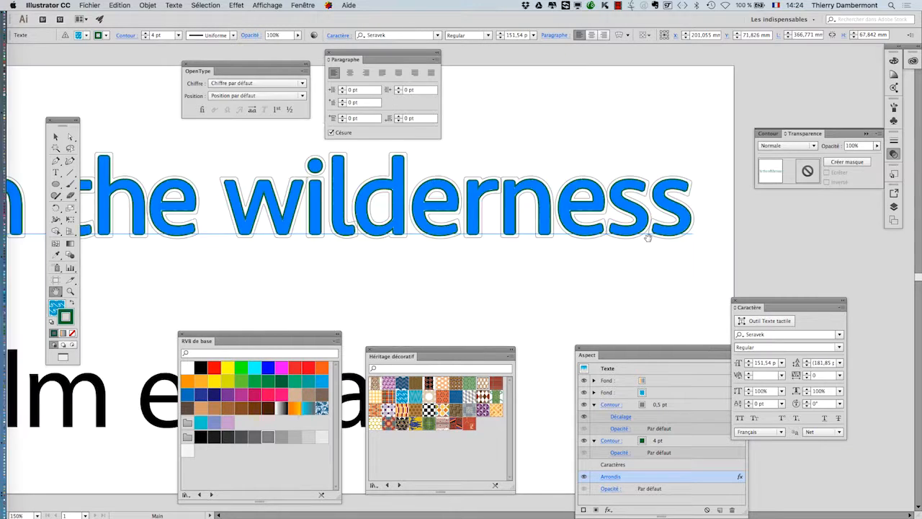
pyautogui.scroll(-3, 648, 233)
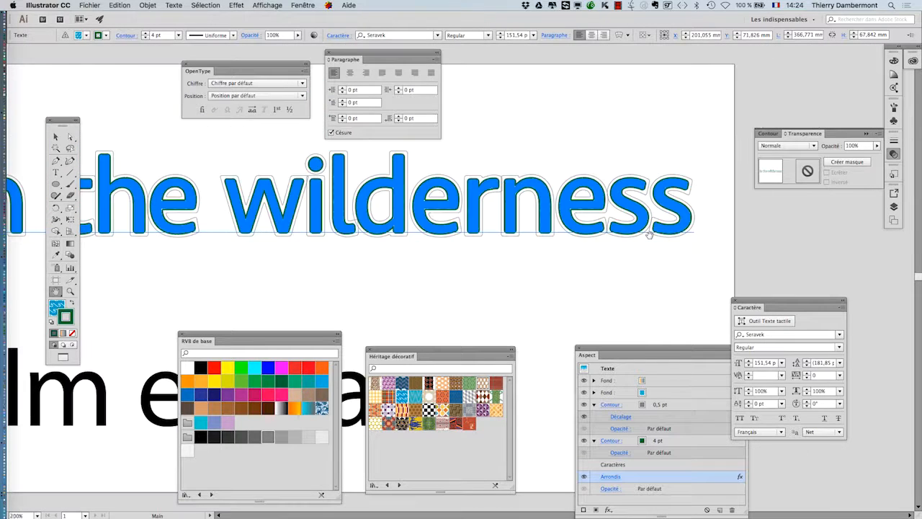
pyautogui.scroll(-3, 649, 235)
pyautogui.scroll(1, 647, 236)
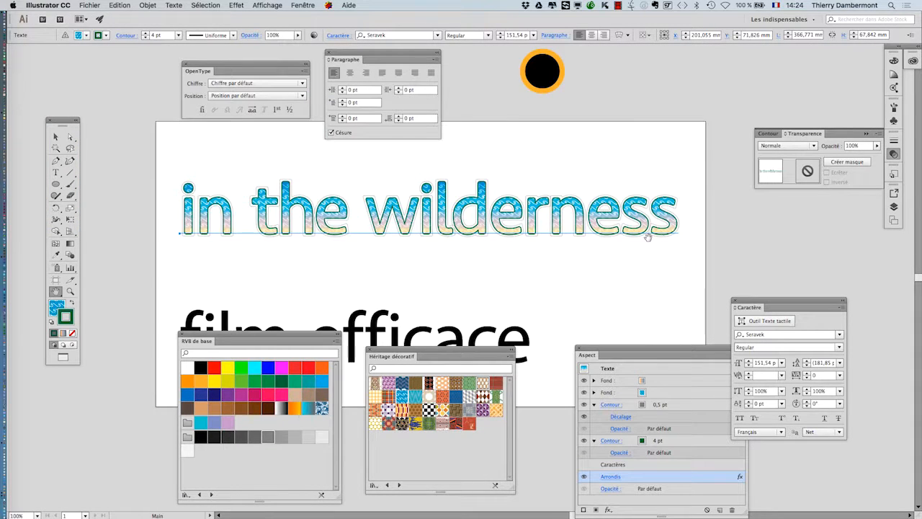
pyautogui.moveTo(613, 244); pyautogui.dragTo(610, 268)
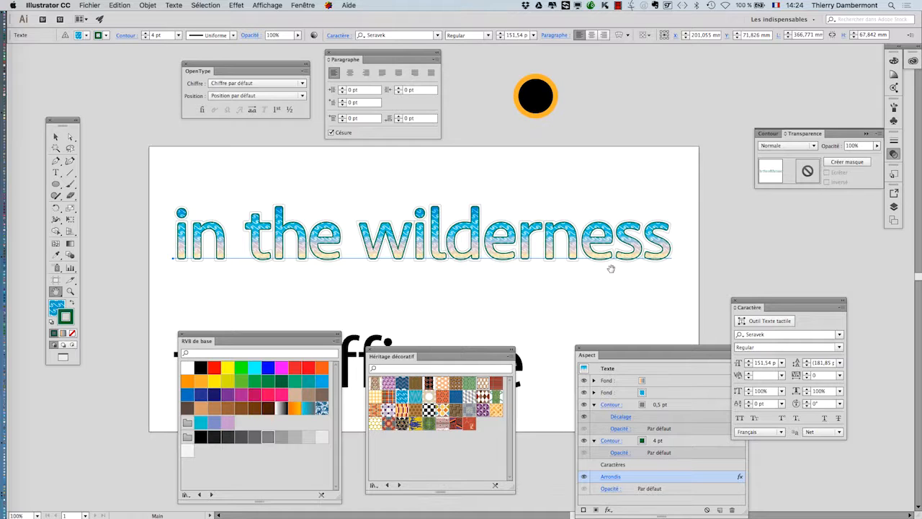
# Move the RVB de base and Héritage décoratif panels lower so they no longer cover the "film efficace" text.
pyautogui.press('v')
pyautogui.moveTo(292, 334); pyautogui.dragTo(109, 411)
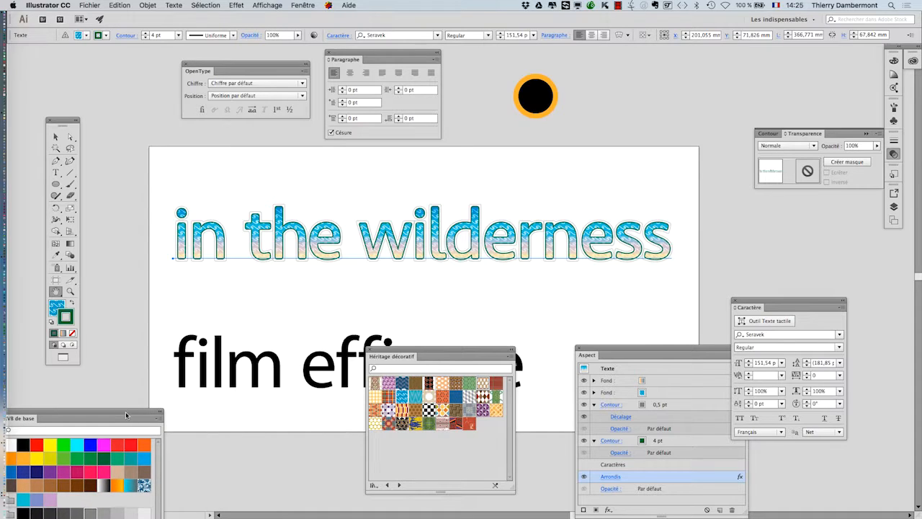
pyautogui.moveTo(420, 348); pyautogui.dragTo(450, 438)
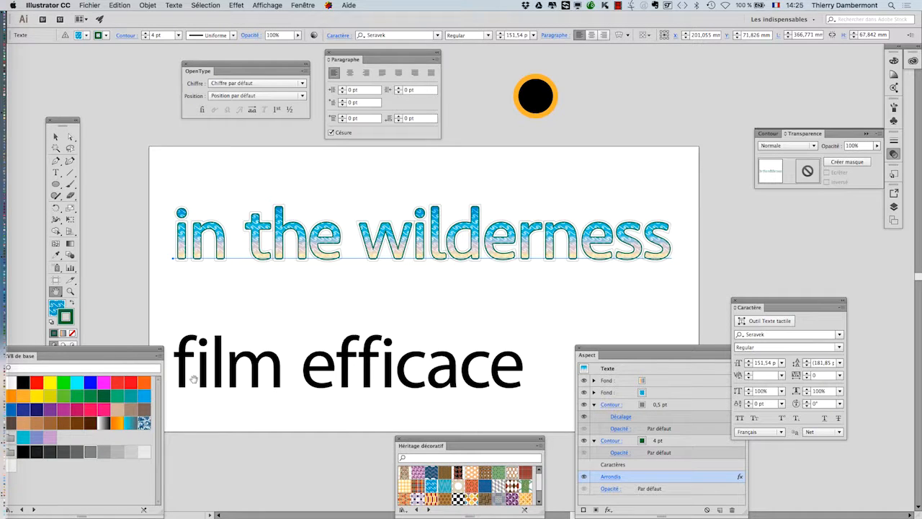
pyautogui.moveTo(111, 351); pyautogui.dragTo(187, 432)
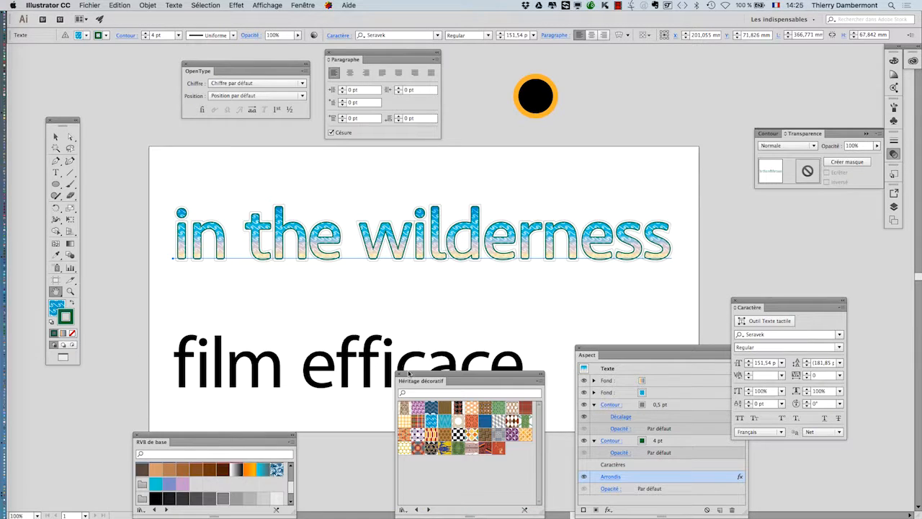
pyautogui.moveTo(383, 350); pyautogui.dragTo(402, 276)
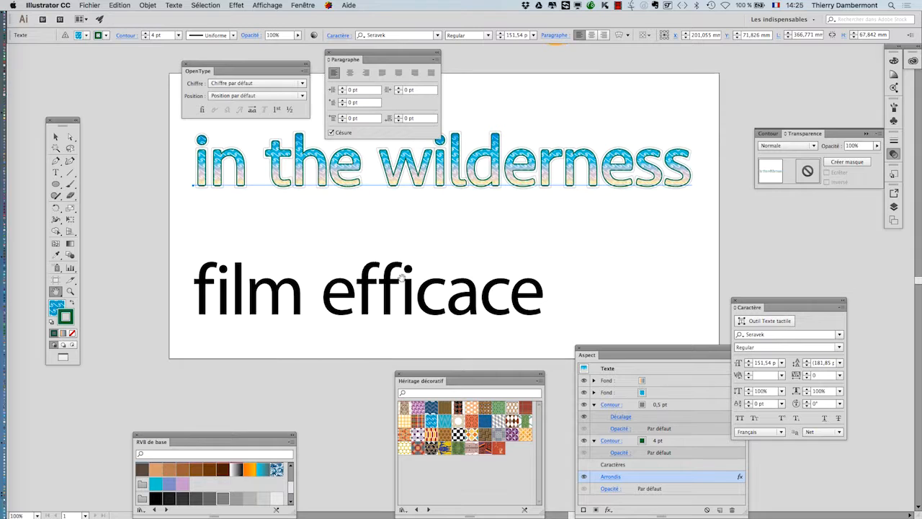
# Move the "film efficace" text up to sit just beneath "in the wilderness".
pyautogui.click(56, 136)
pyautogui.click(314, 315)
pyautogui.moveTo(314, 314); pyautogui.dragTo(313, 261)
pyautogui.click(313, 276)
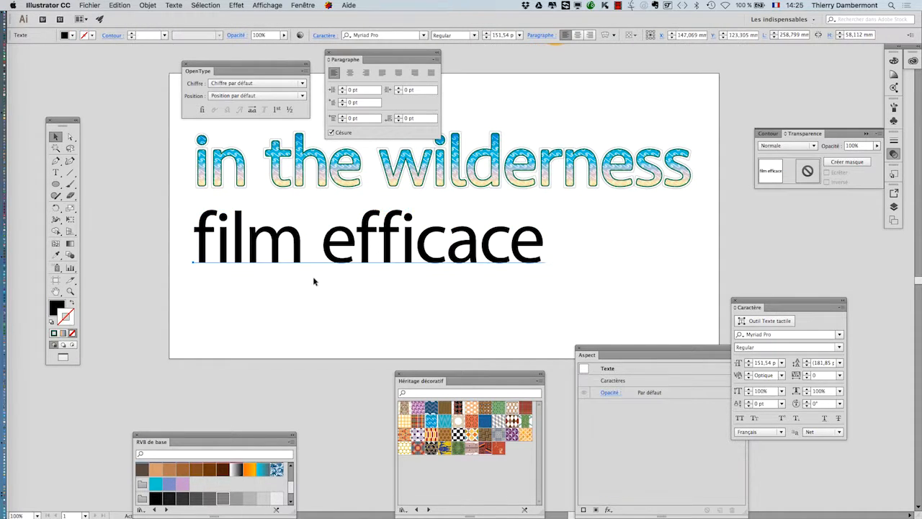
# Save the appearance of the "in the wilderness" text as a new graphic style in Styles graphiques.
pyautogui.click(303, 184)
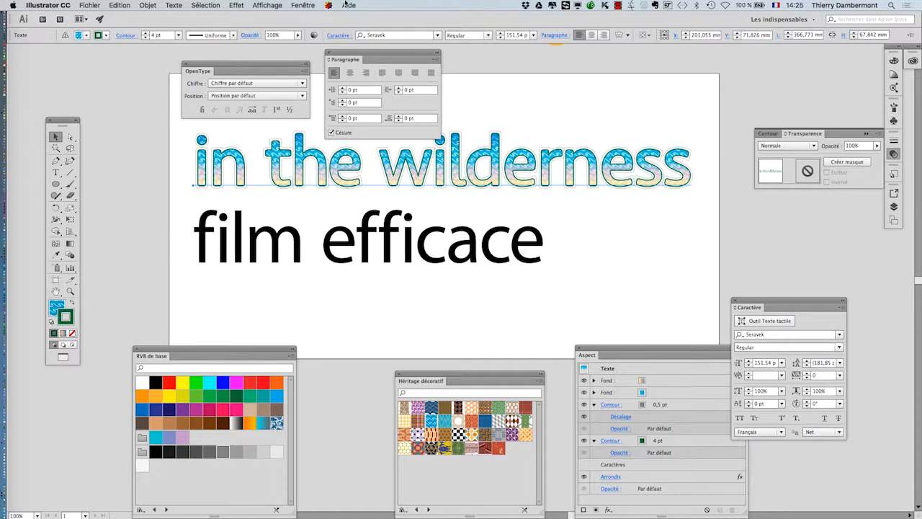
pyautogui.click(304, 5)
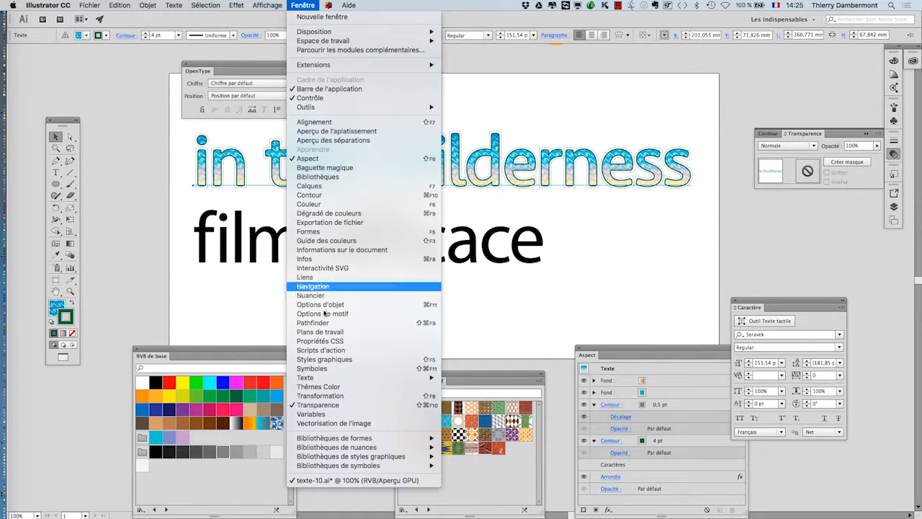
pyautogui.click(324, 358)
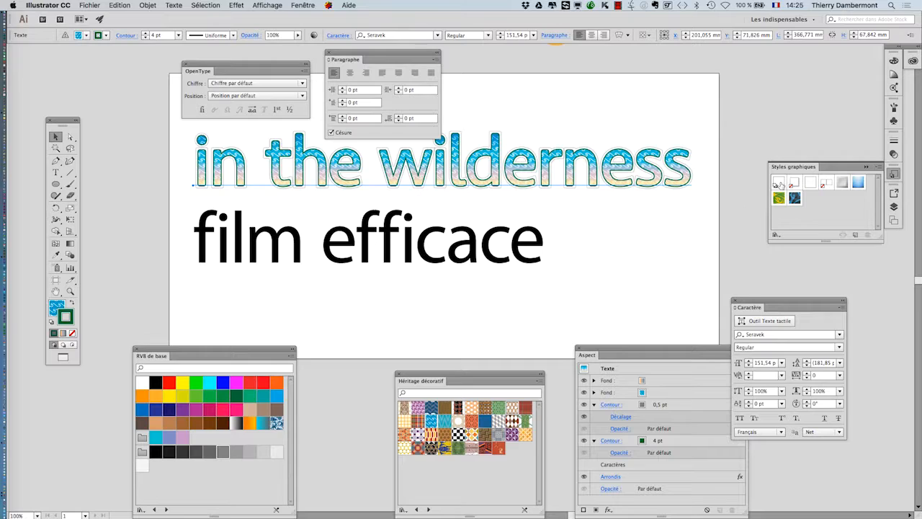
pyautogui.moveTo(791, 167); pyautogui.dragTo(518, 191)
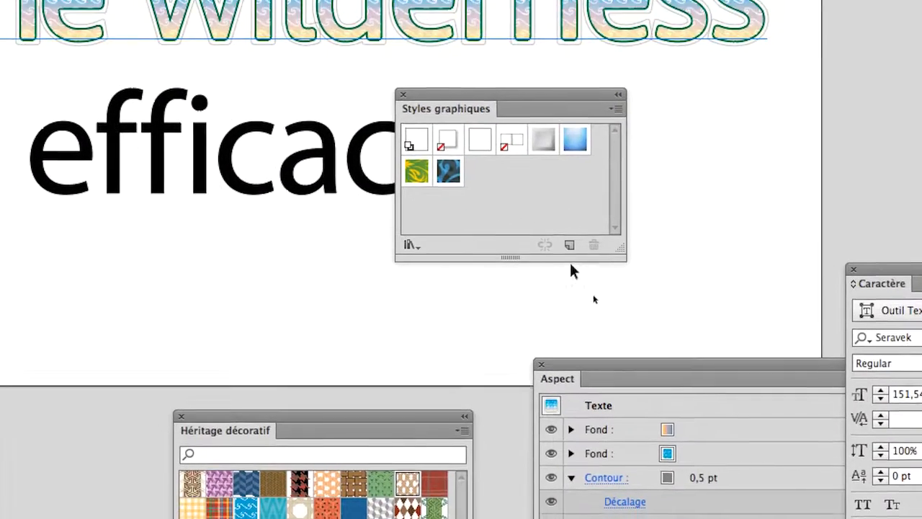
pyautogui.click(569, 245)
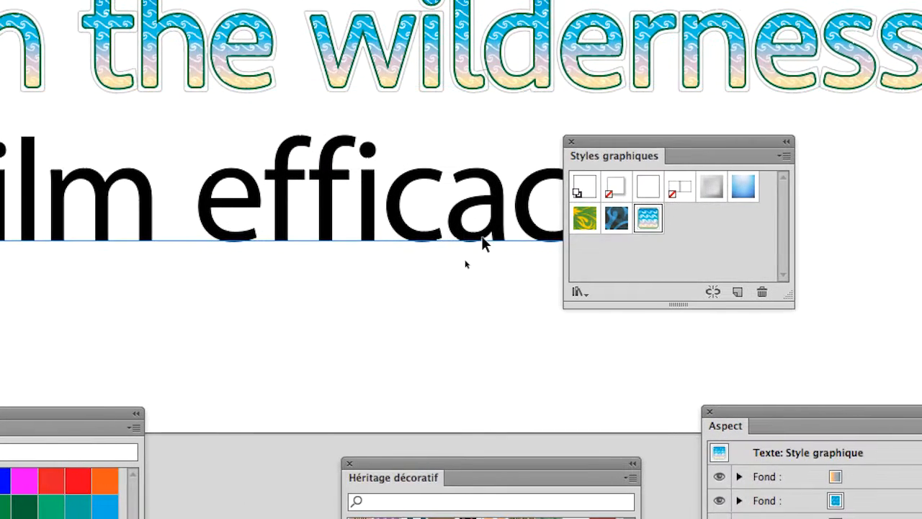
# Apply the newly saved wave-pattern graphic style to the "film efficace" text and deselect it.
pyautogui.click(377, 251)
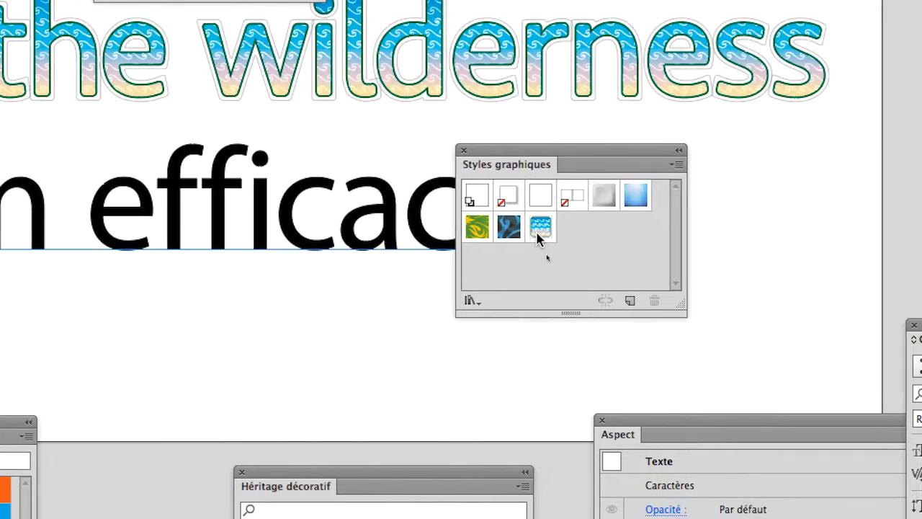
pyautogui.click(540, 227)
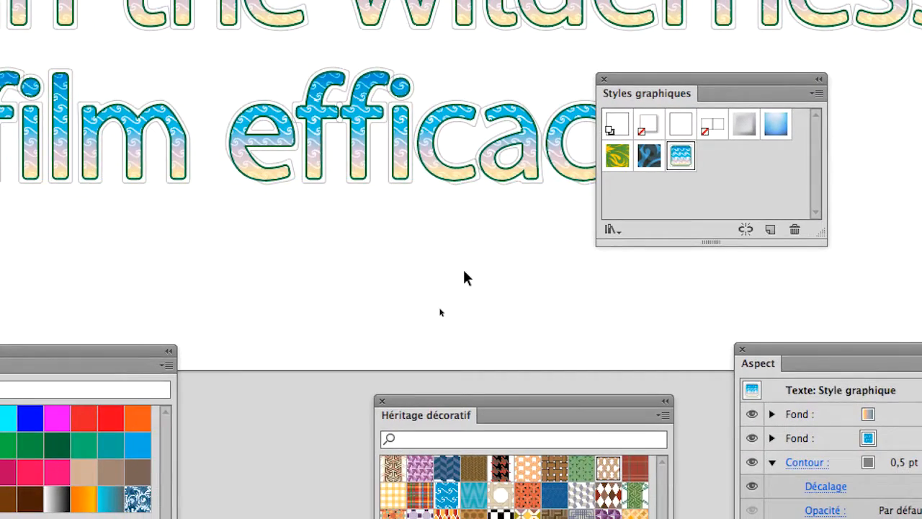
pyautogui.click(465, 278)
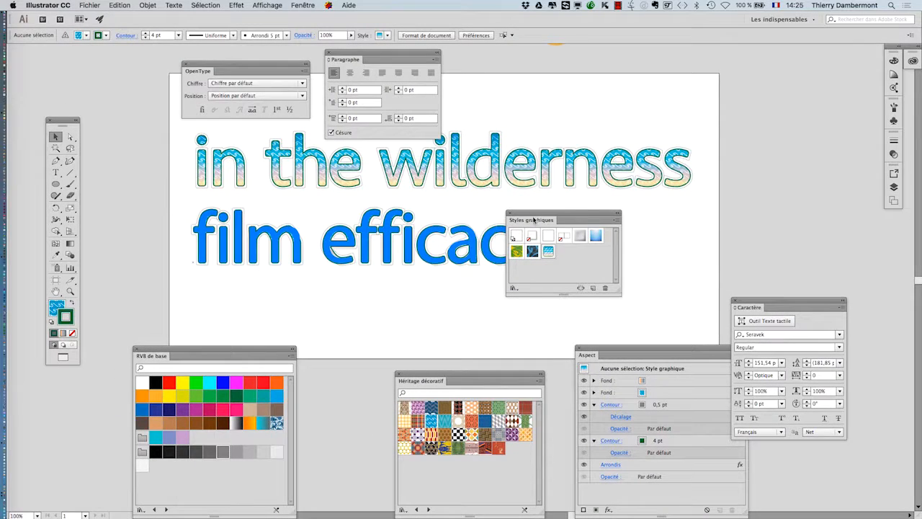
# Move the Styles graphiques panel off the artwork and inspect the letters of "film efficace" up close.
pyautogui.moveTo(648, 79); pyautogui.dragTo(818, 64)
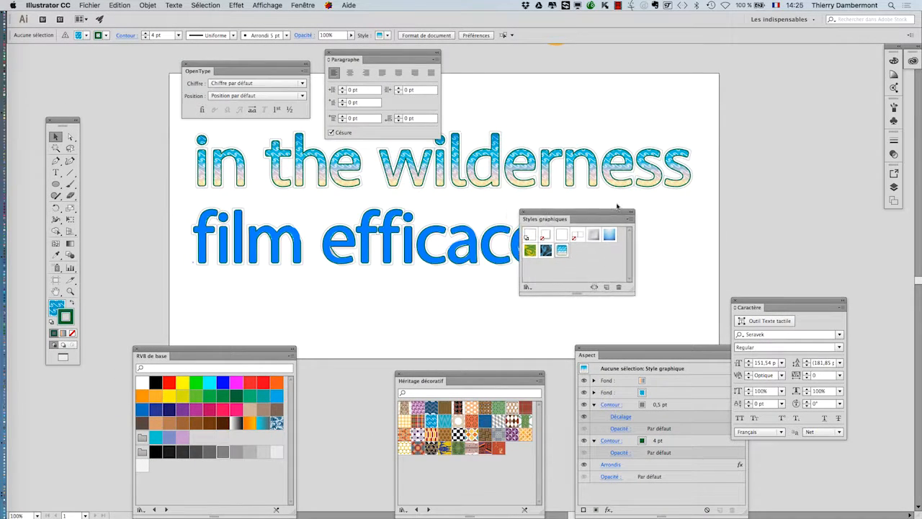
pyautogui.moveTo(617, 206); pyautogui.dragTo(823, 194)
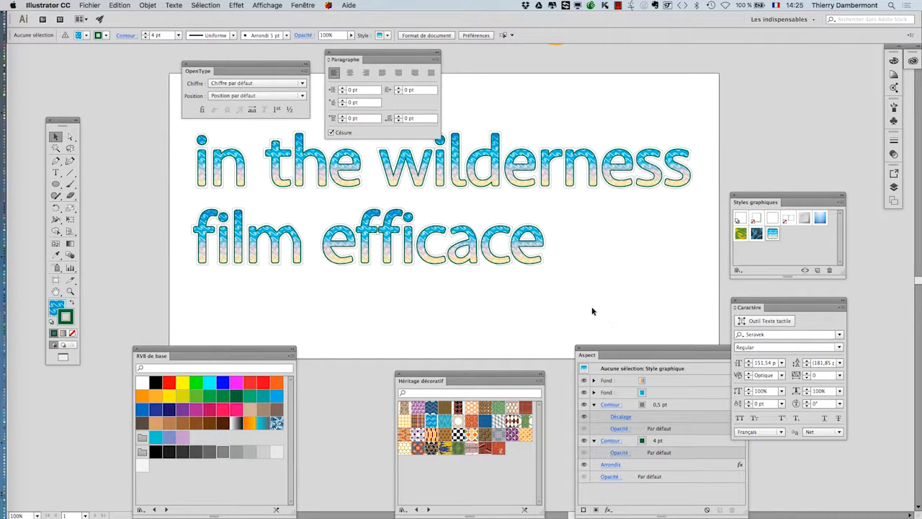
pyautogui.scroll(3, 536, 268)
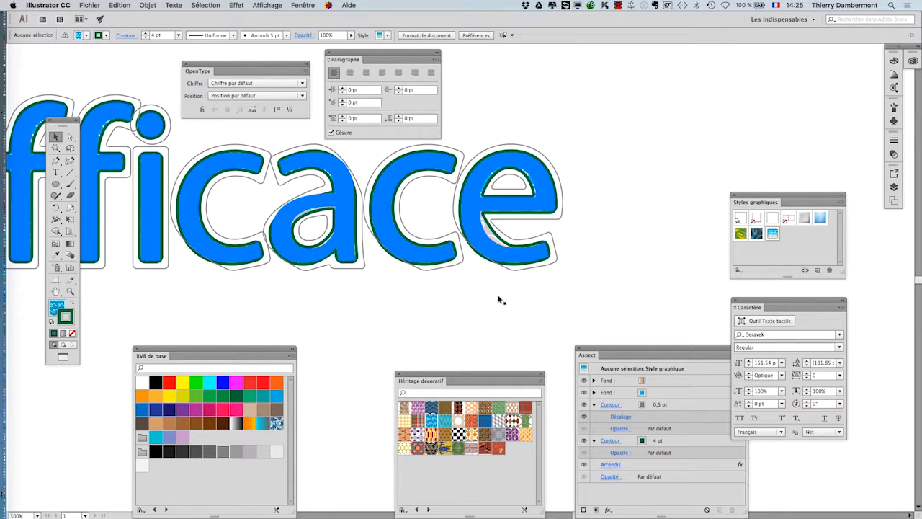
pyautogui.scroll(-2, 500, 302)
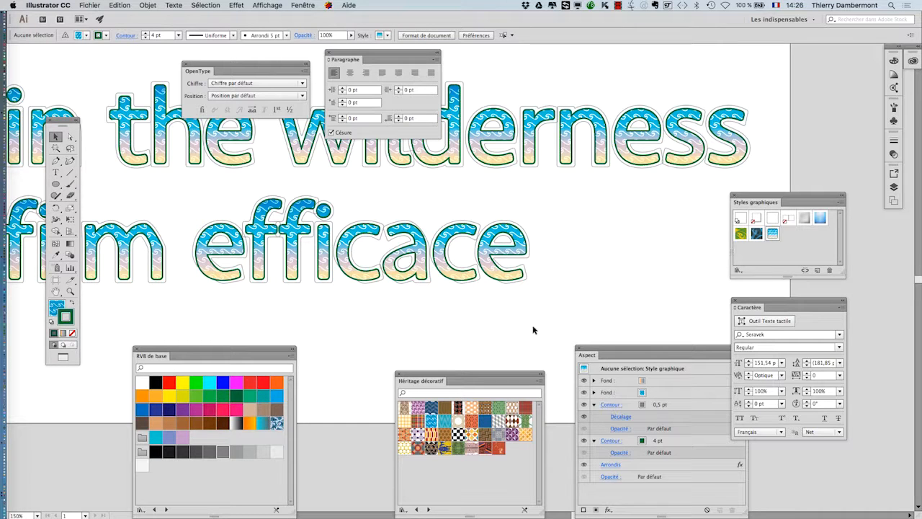
# Inspect the character-level appearance of the "film efficace" text in the Aspect panel and return to the Selection tool.
pyautogui.click(404, 281)
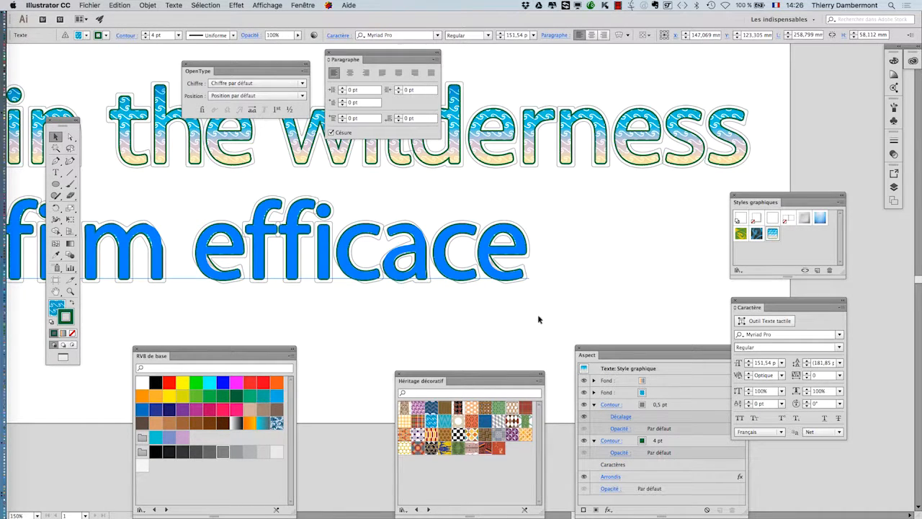
pyautogui.moveTo(585, 344); pyautogui.dragTo(561, 160)
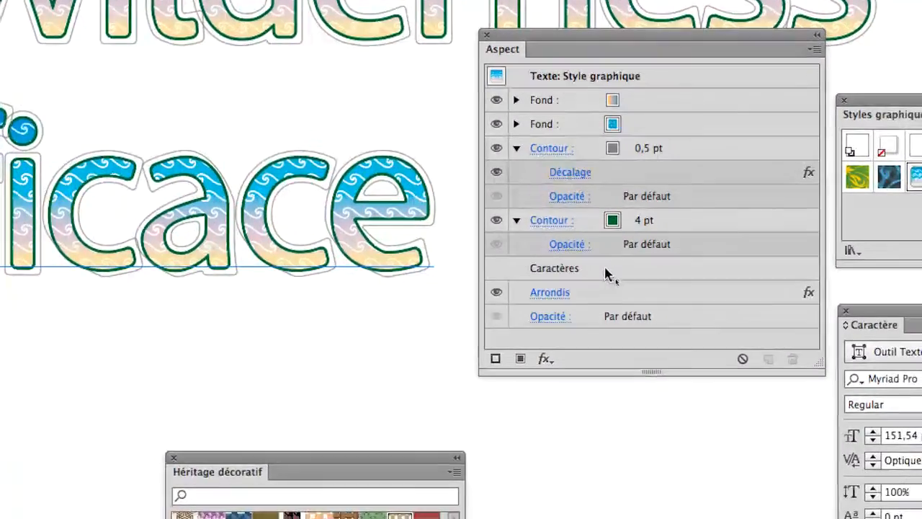
pyautogui.click(611, 269)
pyautogui.doubleClick(612, 269)
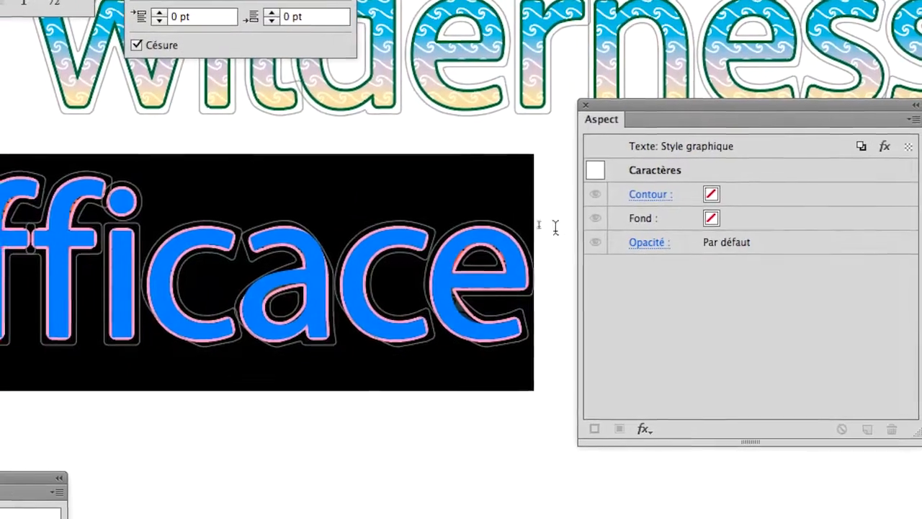
pyautogui.click(463, 202)
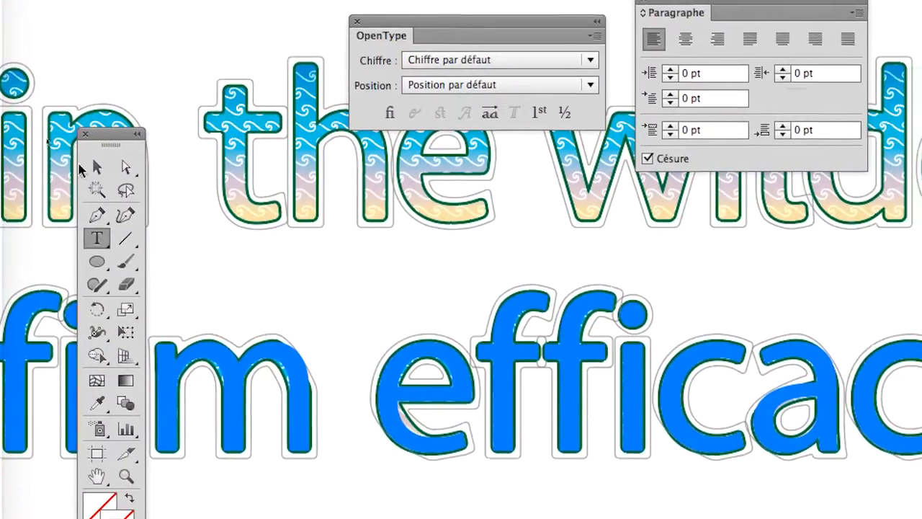
pyautogui.click(111, 166)
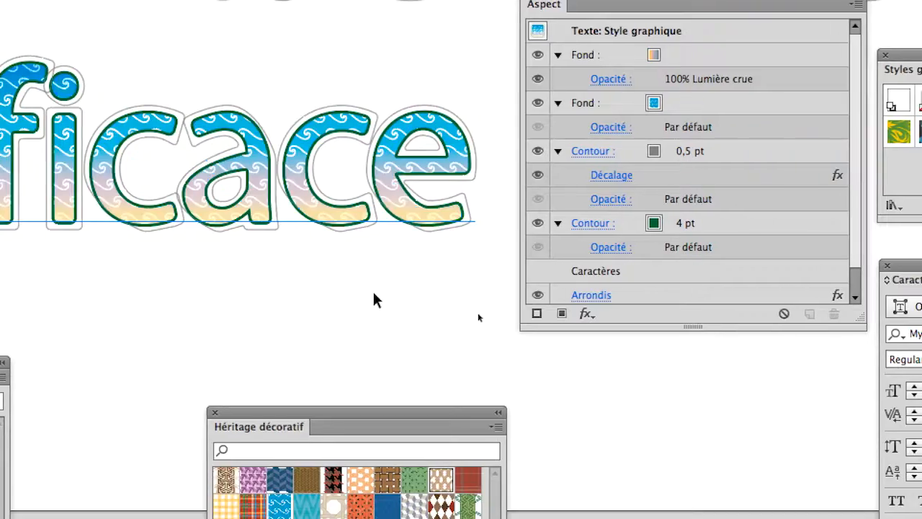
# Reapply the saved wave-pattern graphic style to the "film efficace" text.
pyautogui.click(384, 336)
pyautogui.click(404, 273)
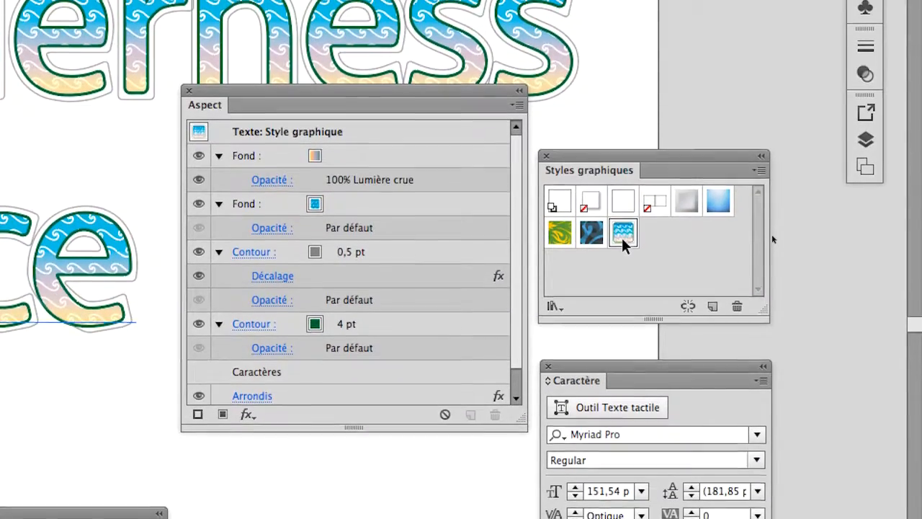
pyautogui.keyDown('alt'); pyautogui.click(623, 236); pyautogui.keyUp('alt')
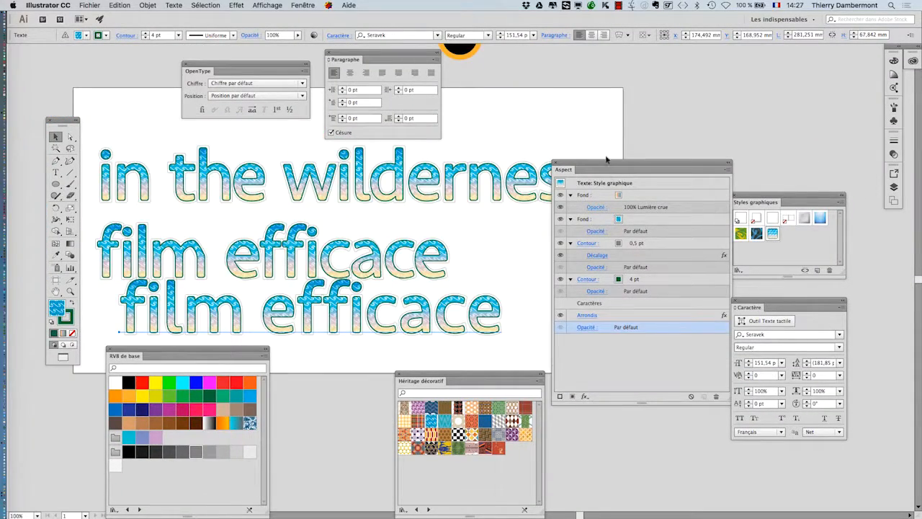
# Move the Aspect panel clear of the artwork and delete the lower copy of the "film efficace" text.
pyautogui.moveTo(606, 159); pyautogui.dragTo(712, 154)
pyautogui.press('space')
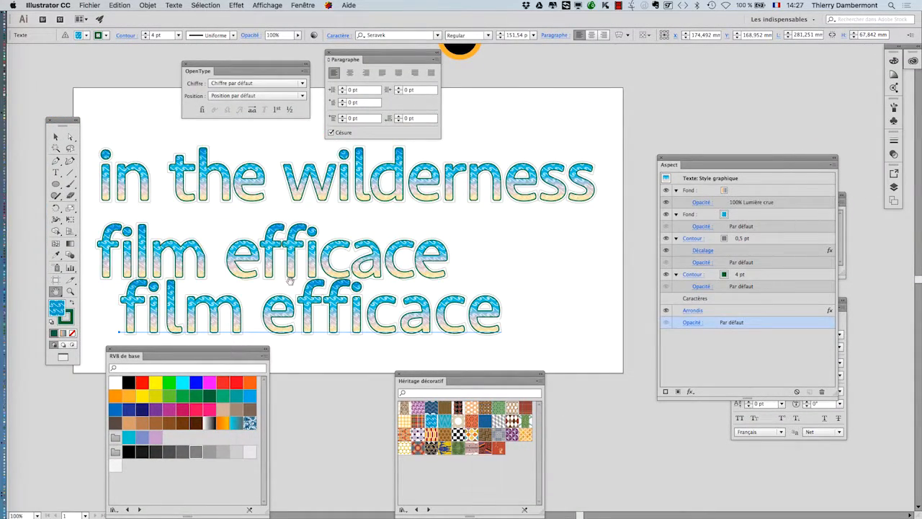
pyautogui.moveTo(289, 280); pyautogui.dragTo(311, 257)
pyautogui.press('Delete')
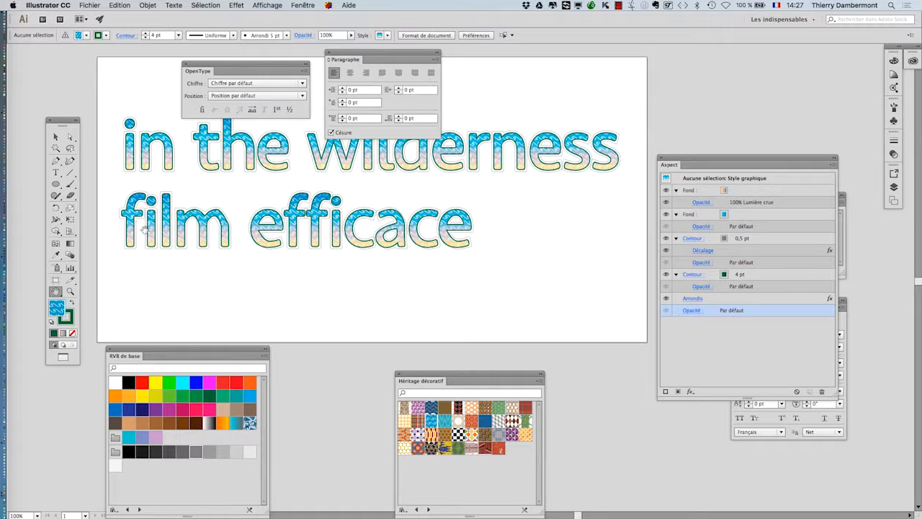
# Select the remaining "film efficace" text and examine its fills and outlines up close.
pyautogui.click(55, 137)
pyautogui.click(398, 238)
pyautogui.scroll(2, 398, 238)
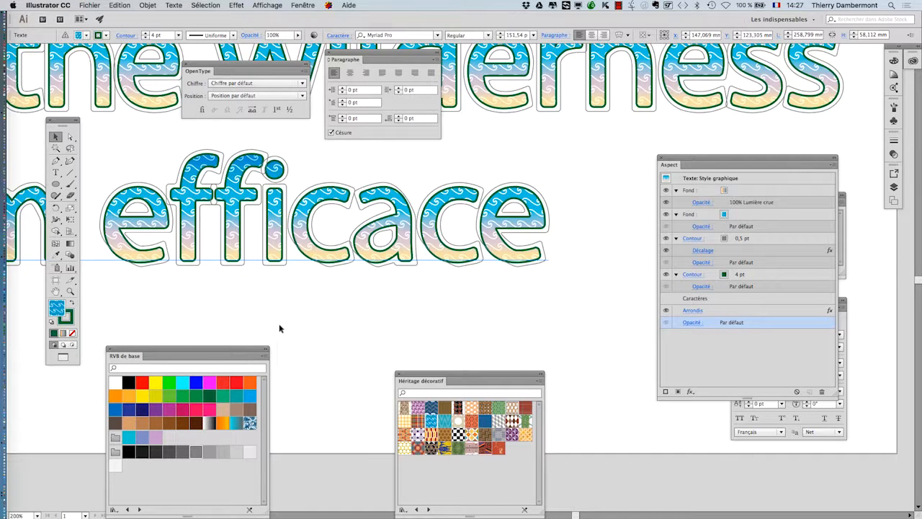
pyautogui.scroll(-2, 279, 301)
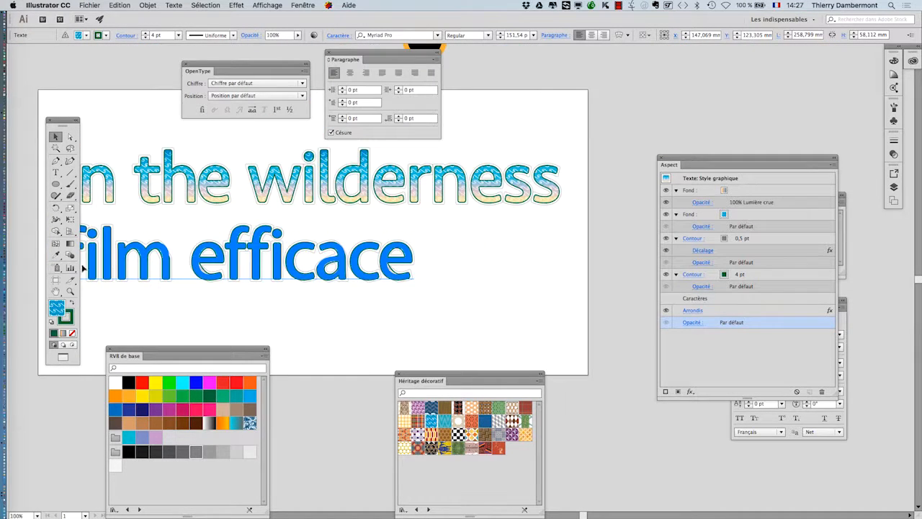
pyautogui.click(56, 291)
pyautogui.moveTo(331, 232); pyautogui.dragTo(443, 200)
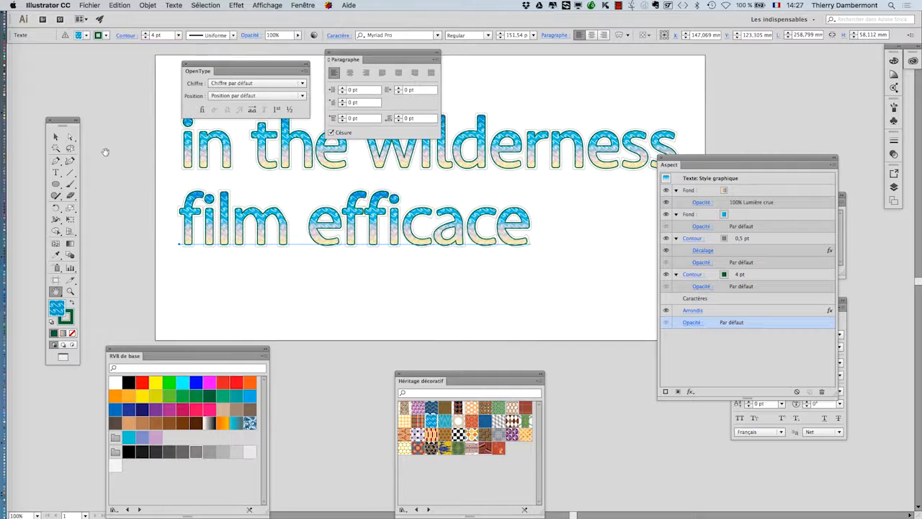
# Start a new empty point text object below the "film efficace" line.
pyautogui.click(55, 136)
pyautogui.click(56, 172)
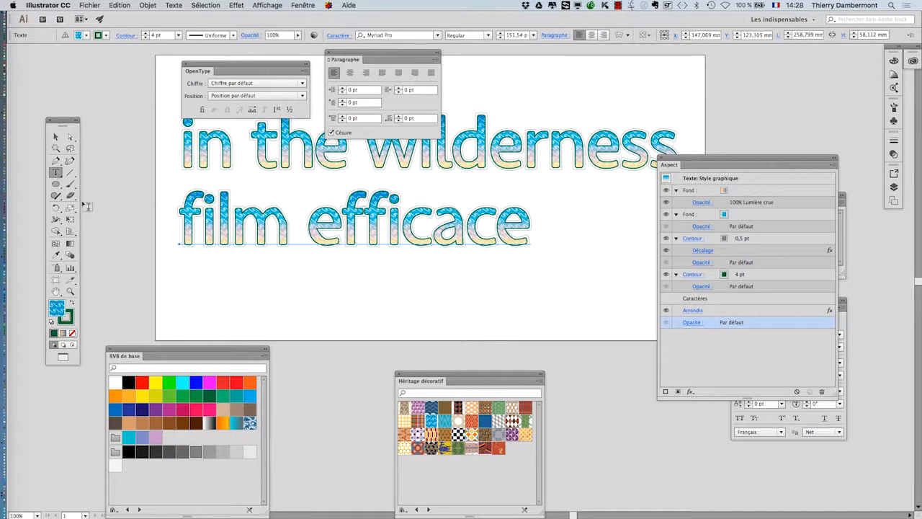
pyautogui.click(201, 300)
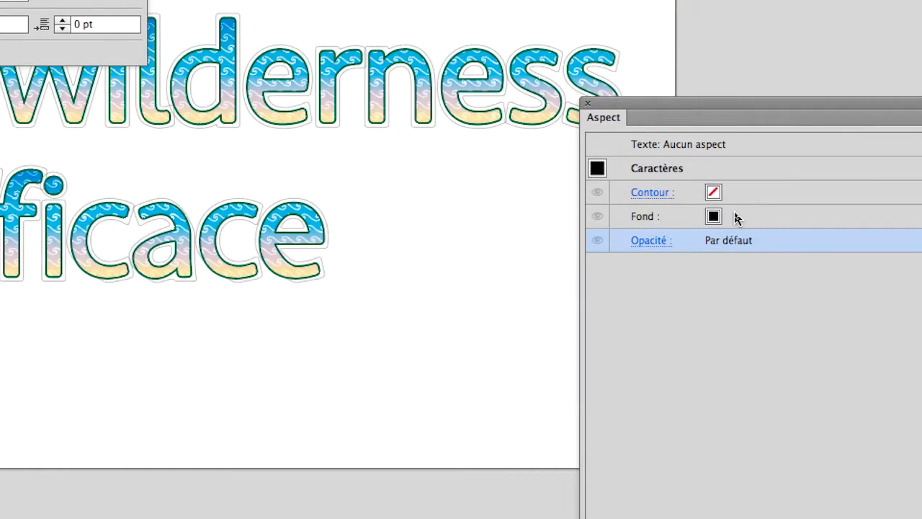
# Examine the empty text's character fill and its swatches in the Aspect panel, set the fill to none and leave text editing.
pyautogui.click(734, 215)
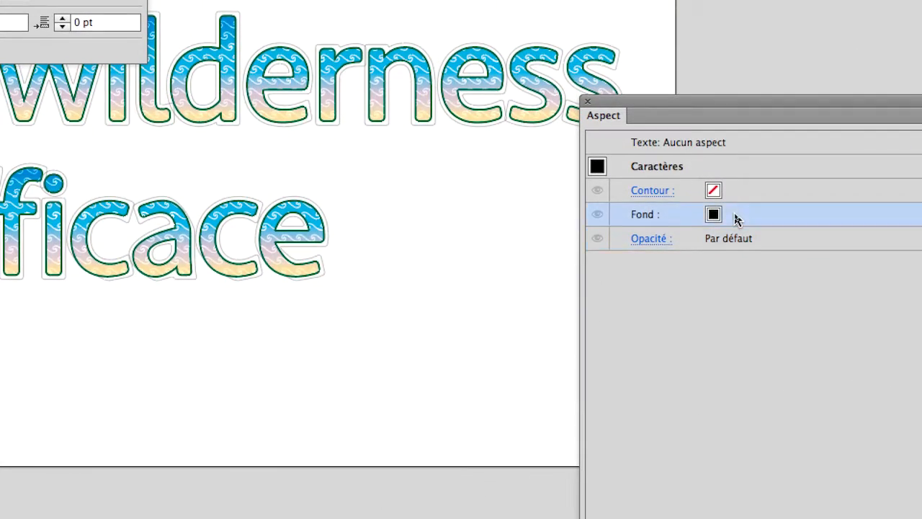
pyautogui.click(732, 215)
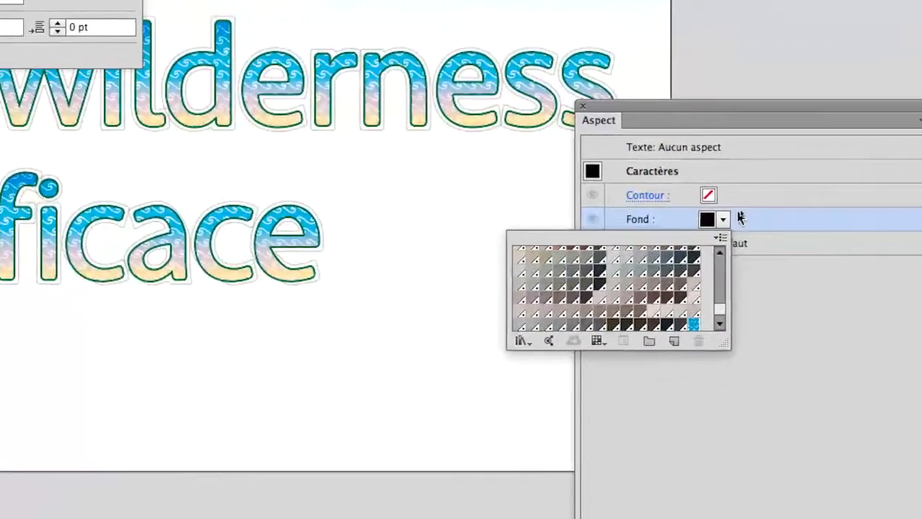
pyautogui.click(754, 212)
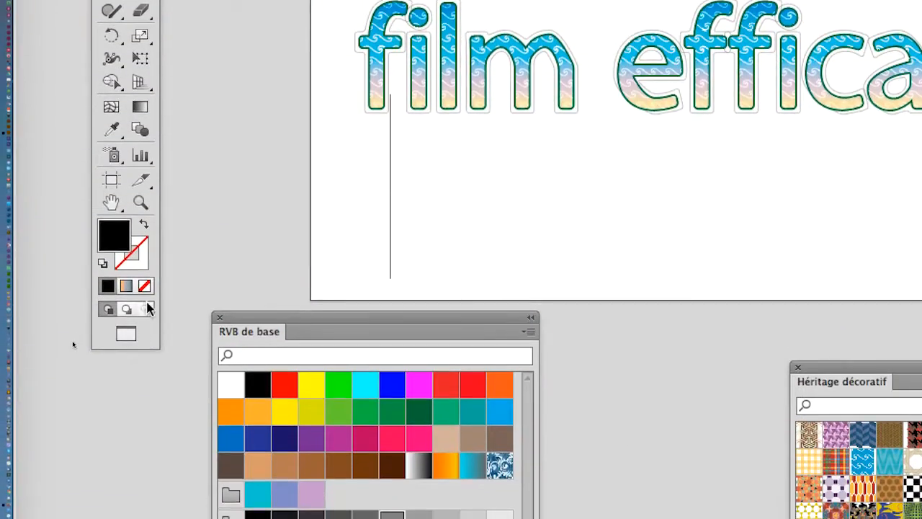
pyautogui.click(144, 294)
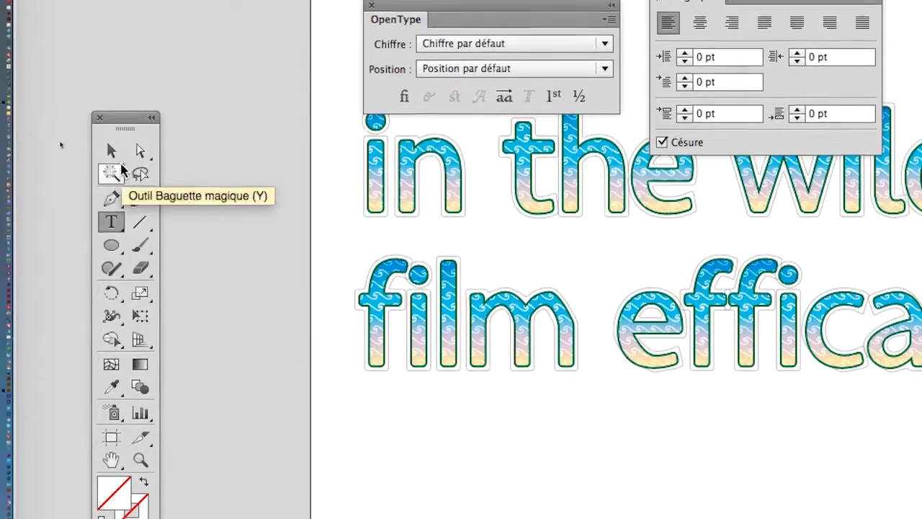
pyautogui.click(113, 152)
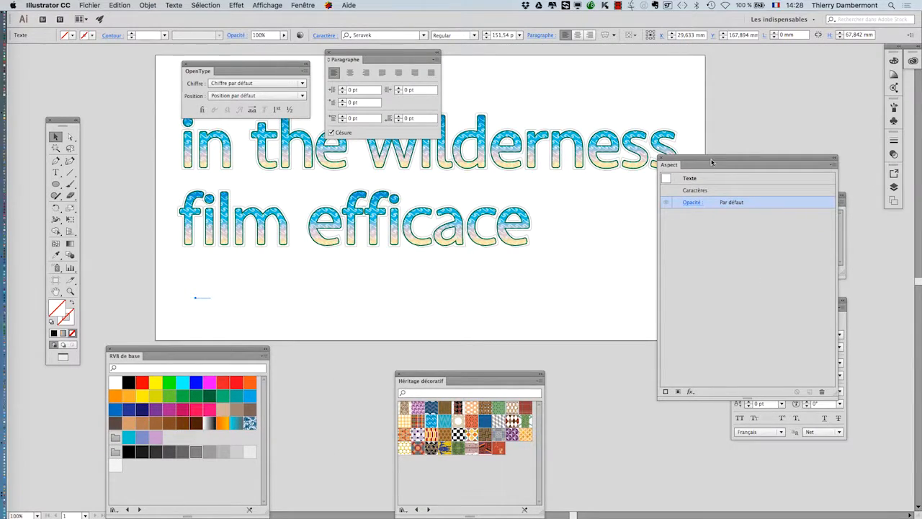
# Apply the saved wave-pattern graphic style to the empty text object, and move the Aspect and Styles graphiques panels clear of the text area.
pyautogui.moveTo(710, 161); pyautogui.dragTo(591, 329)
pyautogui.moveTo(776, 204); pyautogui.dragTo(280, 275)
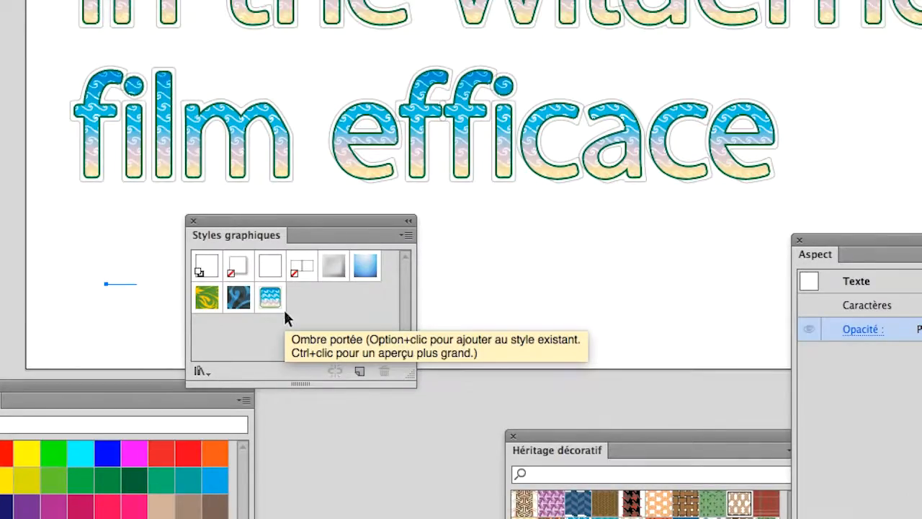
pyautogui.click(283, 306)
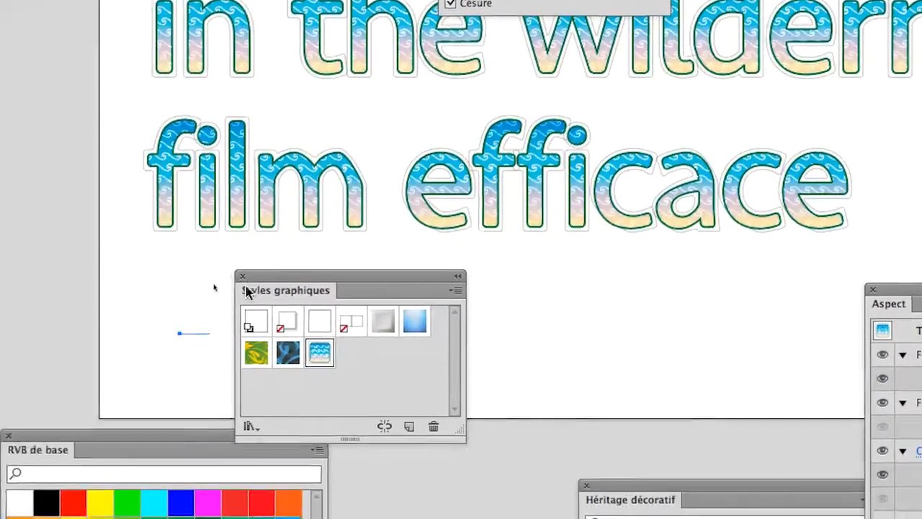
pyautogui.moveTo(246, 291); pyautogui.dragTo(57, 461)
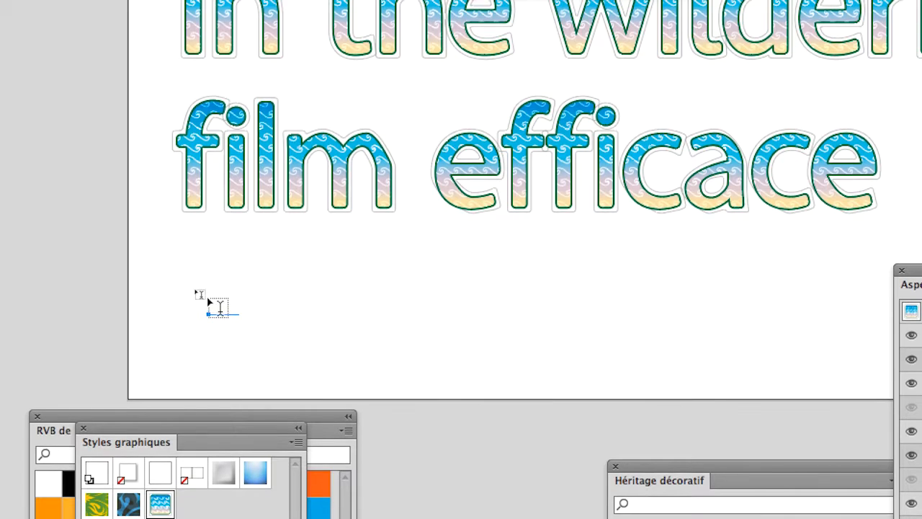
# Add a new "film efficace" point text below the existing line and apply the saved wave-pattern graphic style to it.
pyautogui.click(209, 296)
pyautogui.write('film')
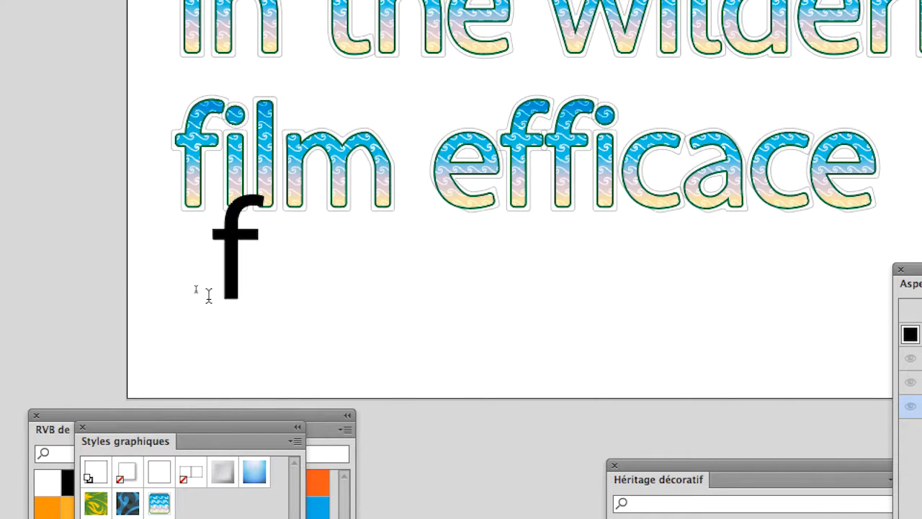
pyautogui.write(' efficace')
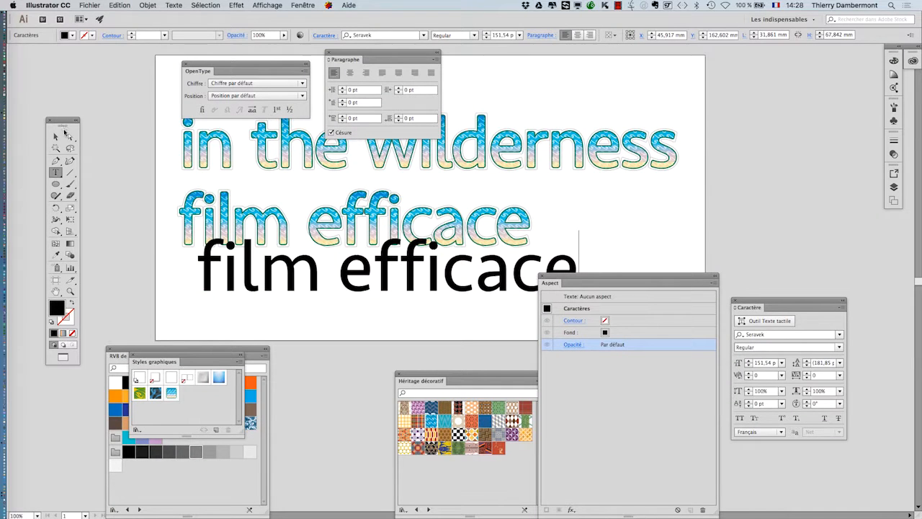
pyautogui.click(60, 135)
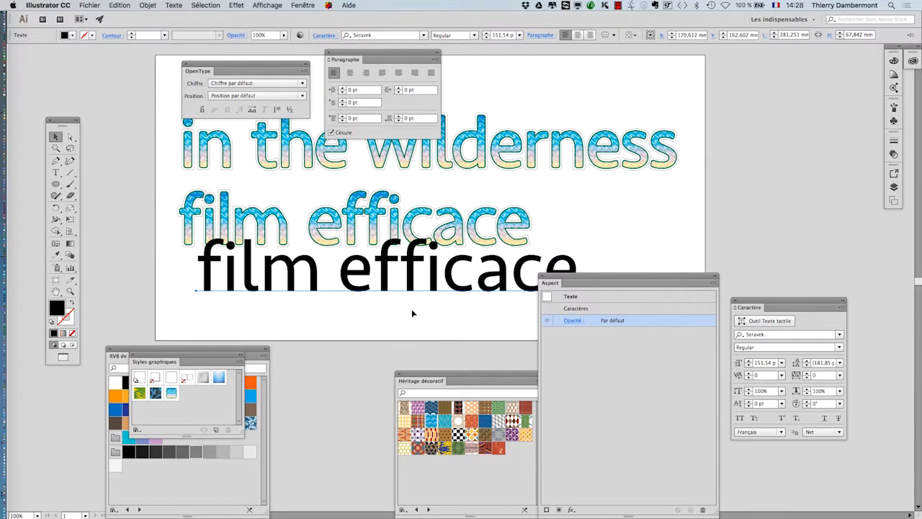
pyautogui.click(171, 392)
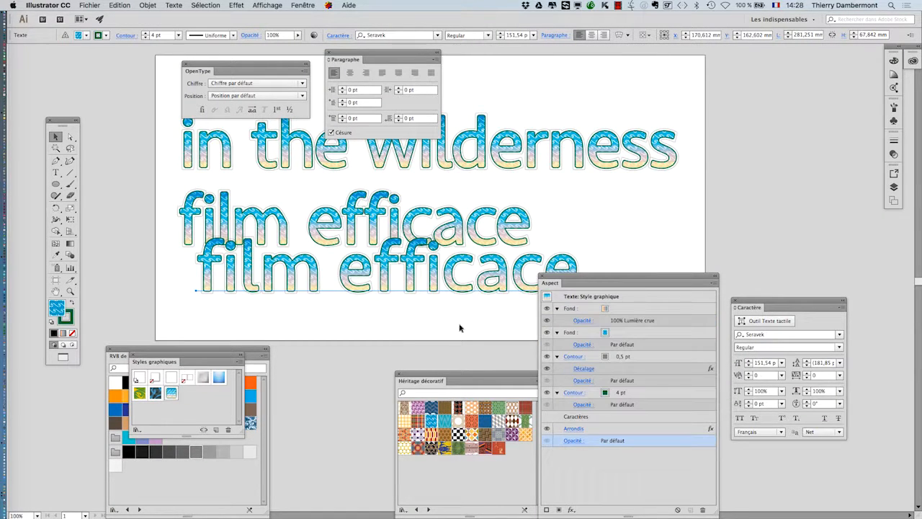
# Move the Aspect panel off the text and shift the new "film efficace" text slightly down, clear of the upper line.
pyautogui.moveTo(567, 275); pyautogui.dragTo(676, 293)
pyautogui.moveTo(446, 288); pyautogui.dragTo(435, 317)
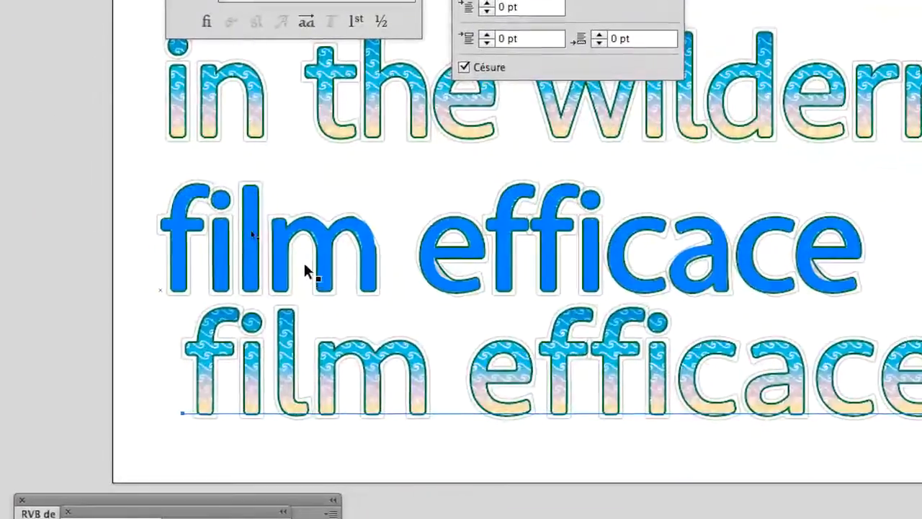
# Delete all the characters of the upper "film efficace" text, retype "film efficace" in the same object and deselect it.
pyautogui.click(80, 124)
pyautogui.press('t')
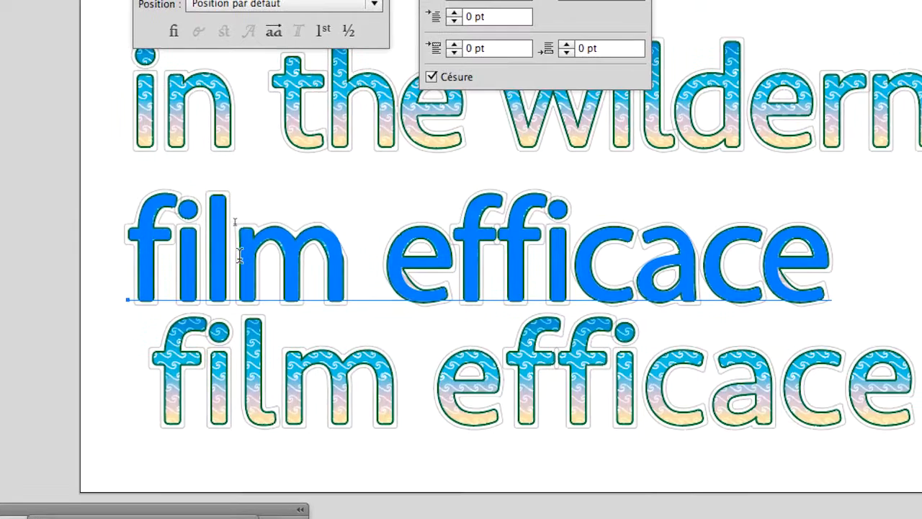
pyautogui.tripleClick(238, 255)
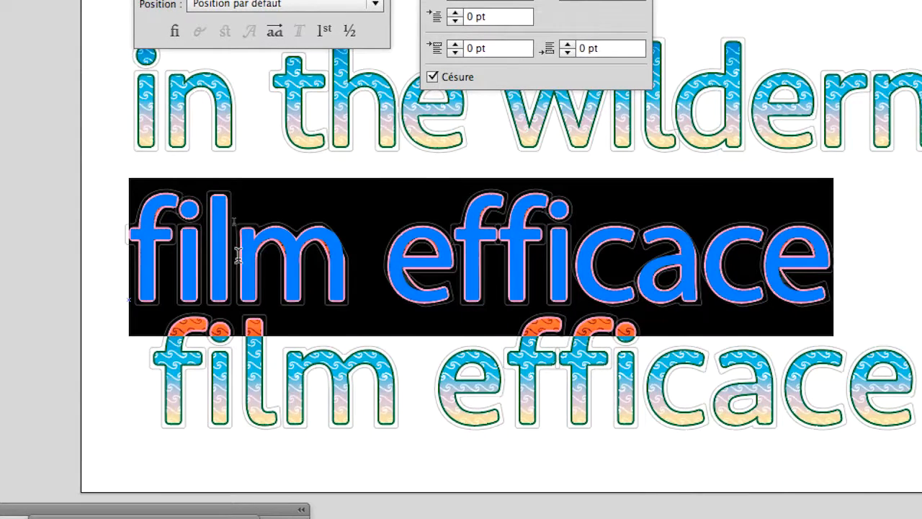
pyautogui.press('BackSpace')
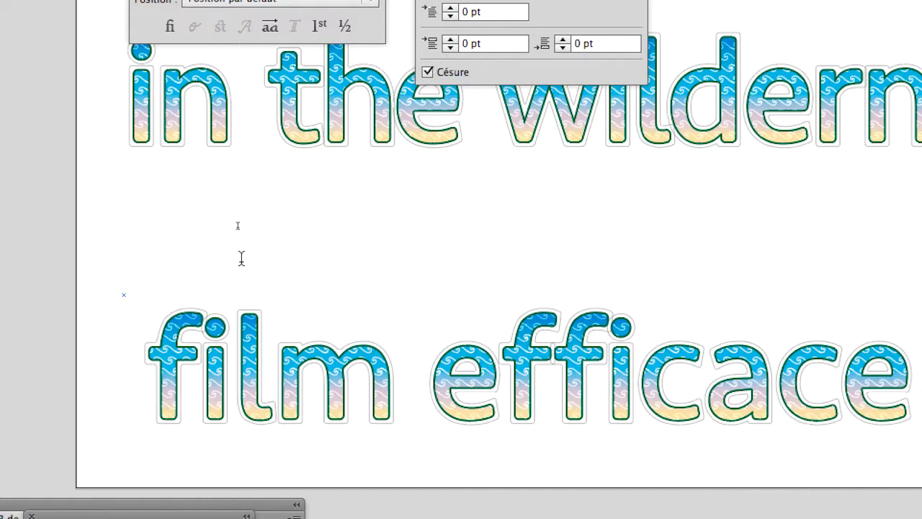
pyautogui.write('film effi')
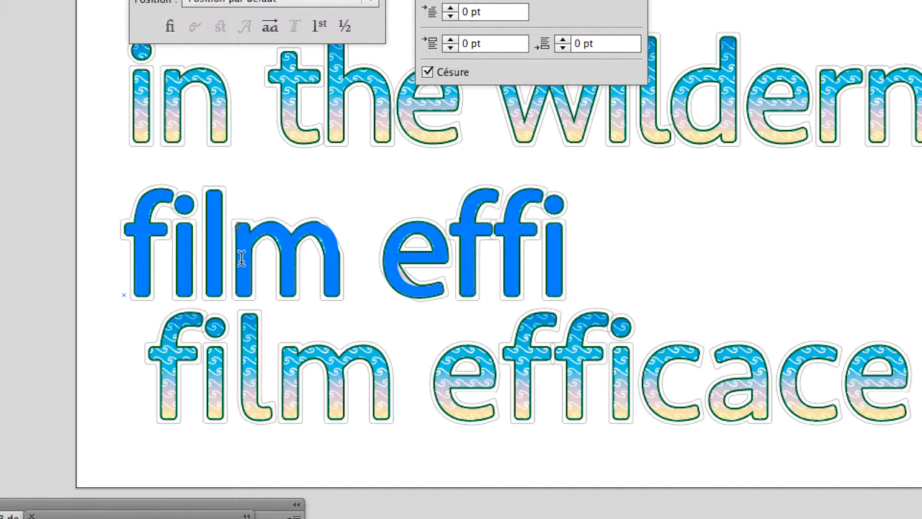
pyautogui.write('cace')
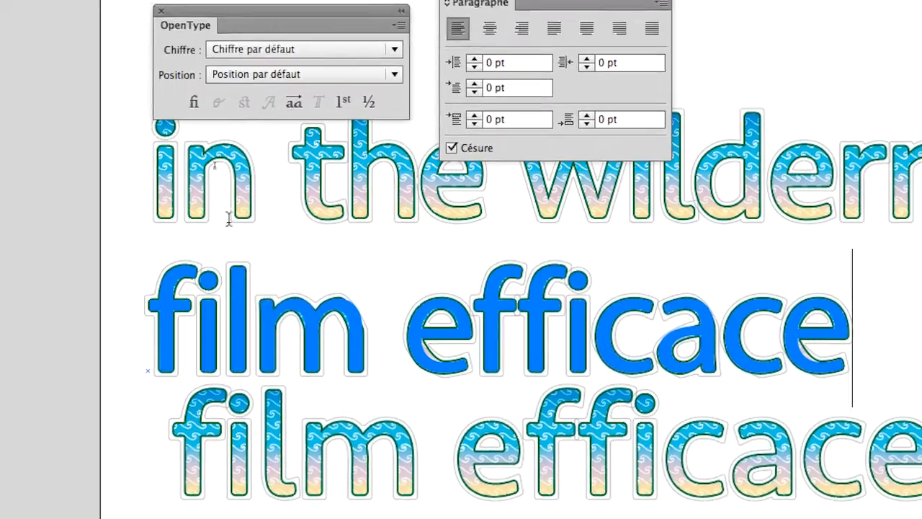
pyautogui.click(106, 199)
pyautogui.click(109, 282)
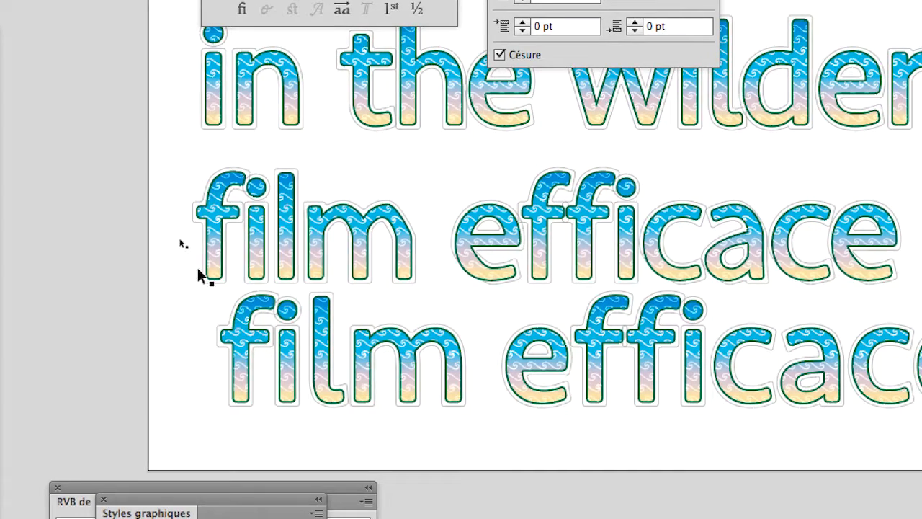
# Select the upper and lower "film efficace" texts in turn to compare their letterforms and appearance.
pyautogui.click(207, 272)
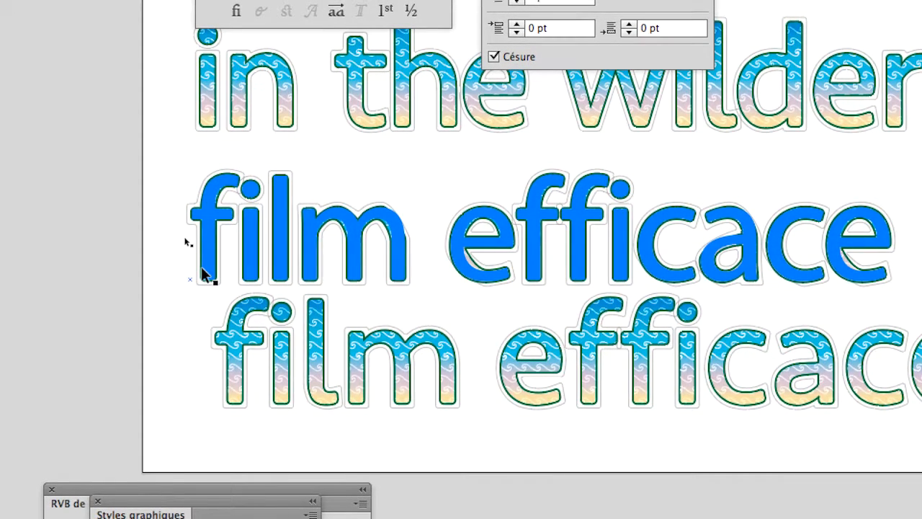
pyautogui.click(234, 317)
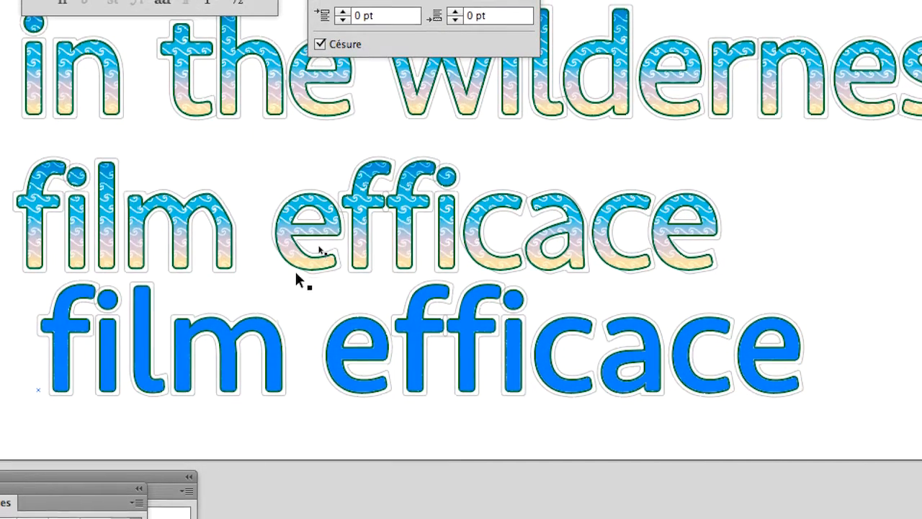
pyautogui.click(281, 259)
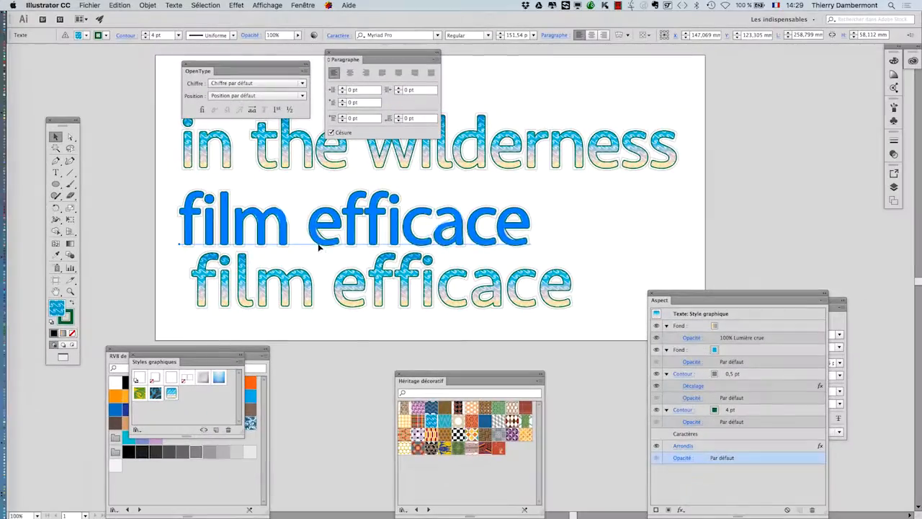
pyautogui.press('Escape')
# Bring the Aspect panel beside the artwork, hide the Arrondis effect on both "film efficace" texts, and show it again on the upper one.
pyautogui.moveTo(678, 294); pyautogui.dragTo(602, 158)
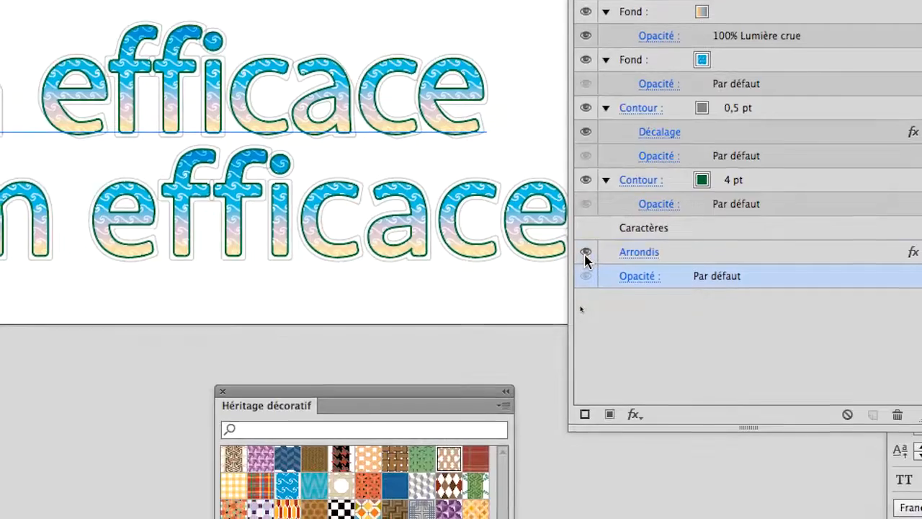
pyautogui.click(585, 255)
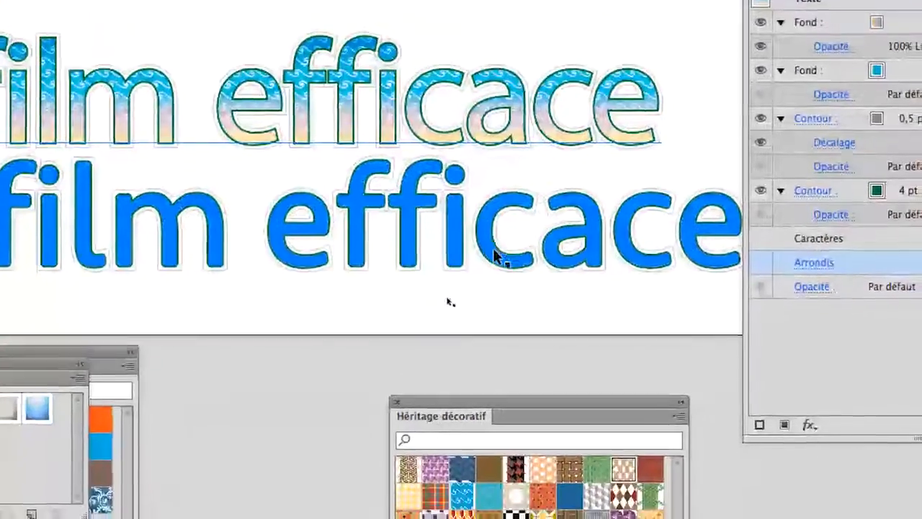
pyautogui.click(420, 298)
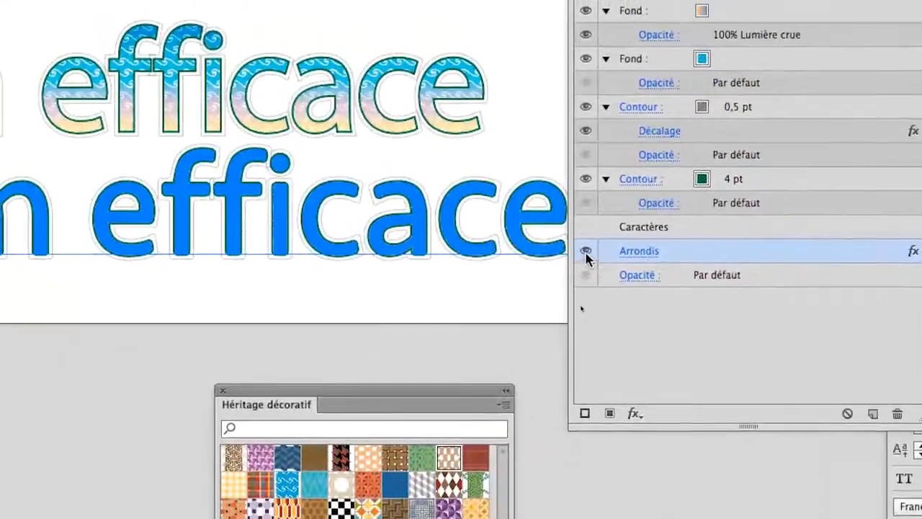
pyautogui.click(614, 238)
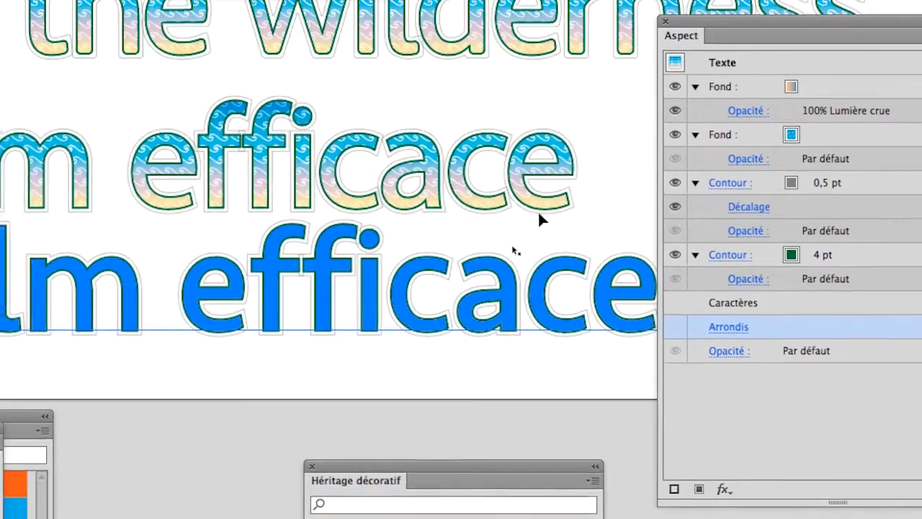
pyautogui.click(509, 136)
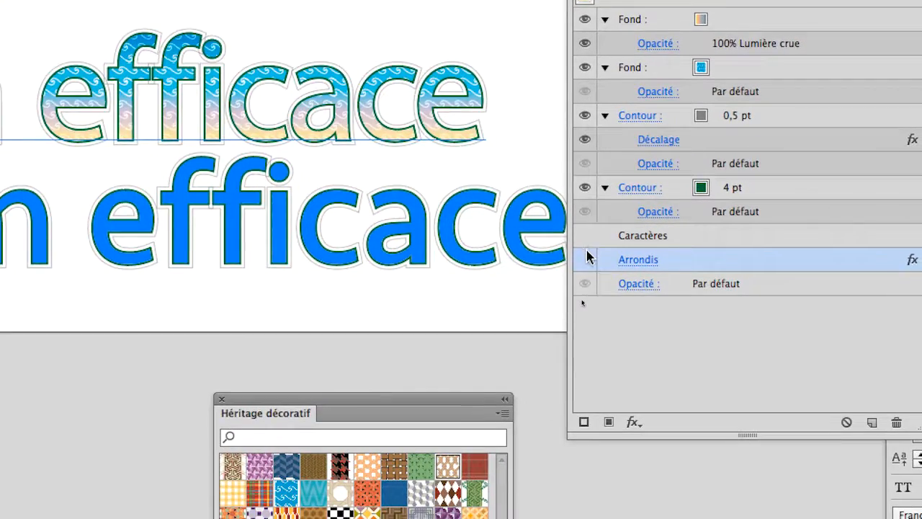
pyautogui.click(586, 258)
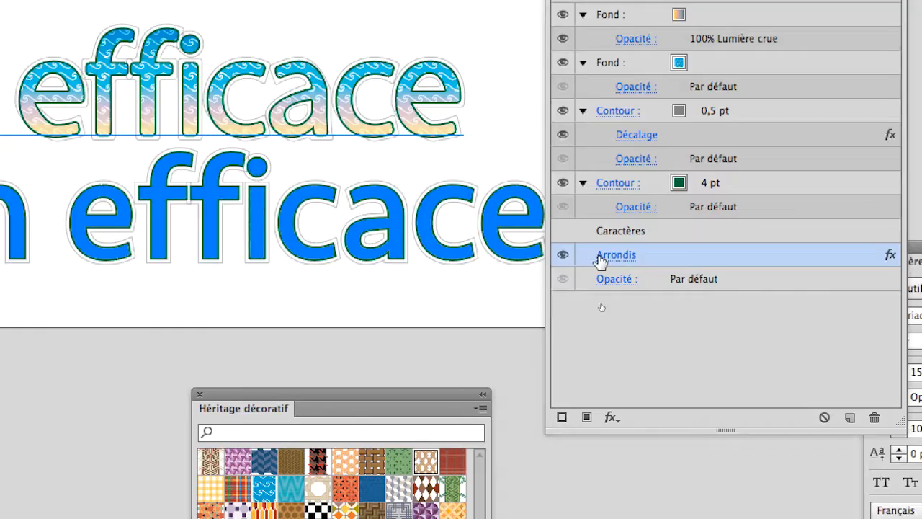
# Try smaller and larger radius values for the upper text's Arrondis effect with the preview on, and cancel the changes.
pyautogui.click(623, 258)
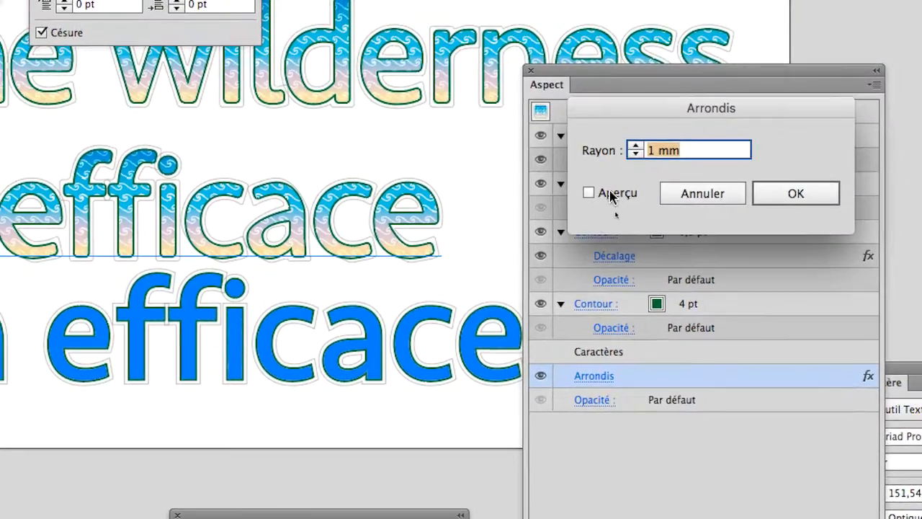
pyautogui.click(602, 154)
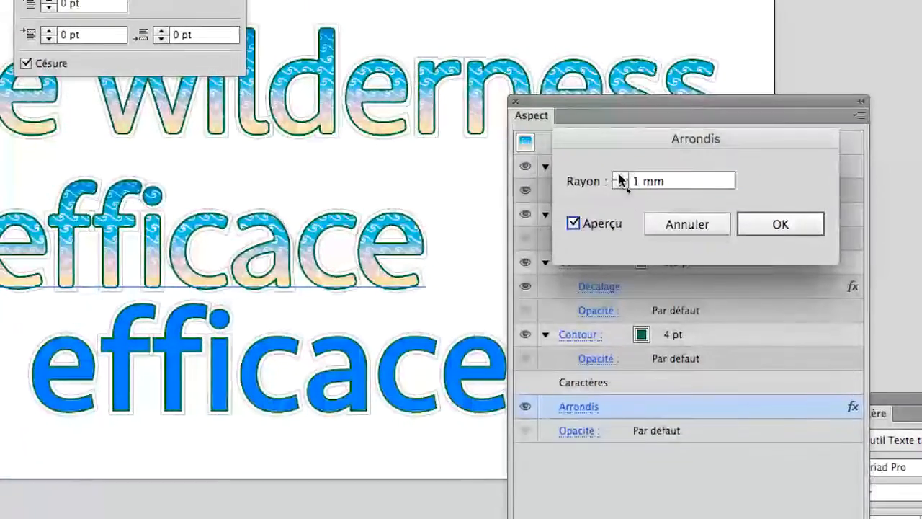
pyautogui.click(619, 184)
pyautogui.click(619, 184)
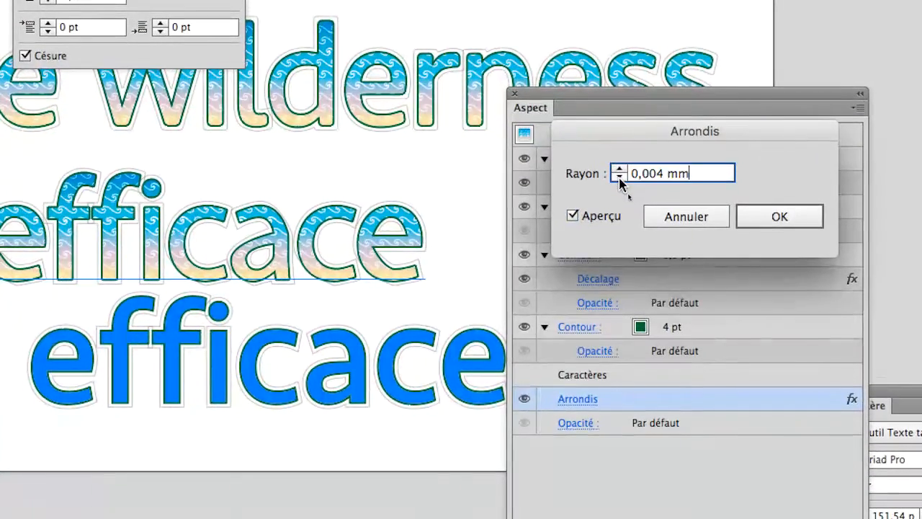
pyautogui.click(619, 170)
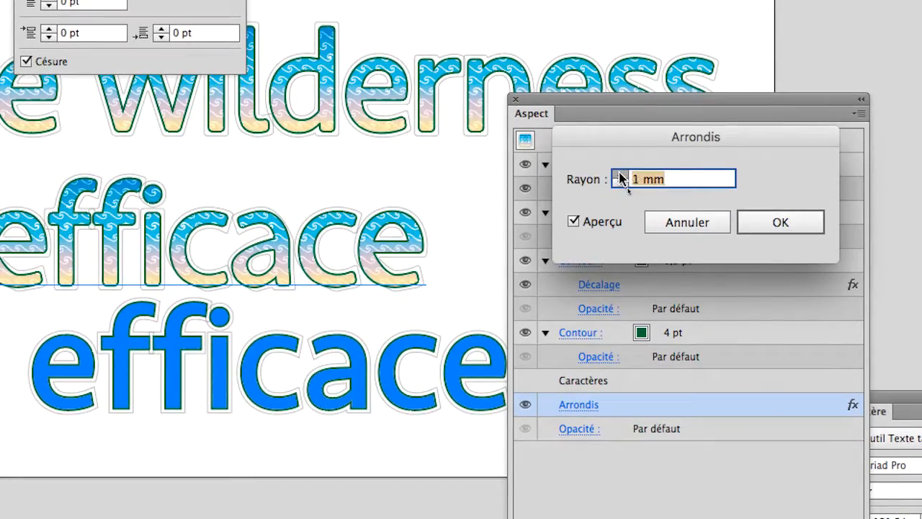
pyautogui.click(619, 171)
pyautogui.click(619, 170)
pyautogui.click(686, 221)
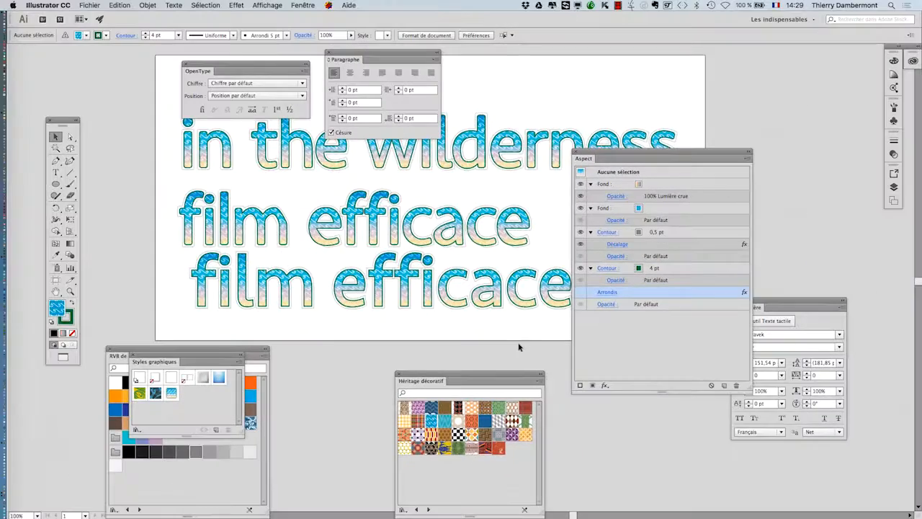
# Move the Aspect, Paragraphe and OpenType panels away from the three text lines so the artwork is unobstructed.
pyautogui.moveTo(596, 154); pyautogui.dragTo(771, 157)
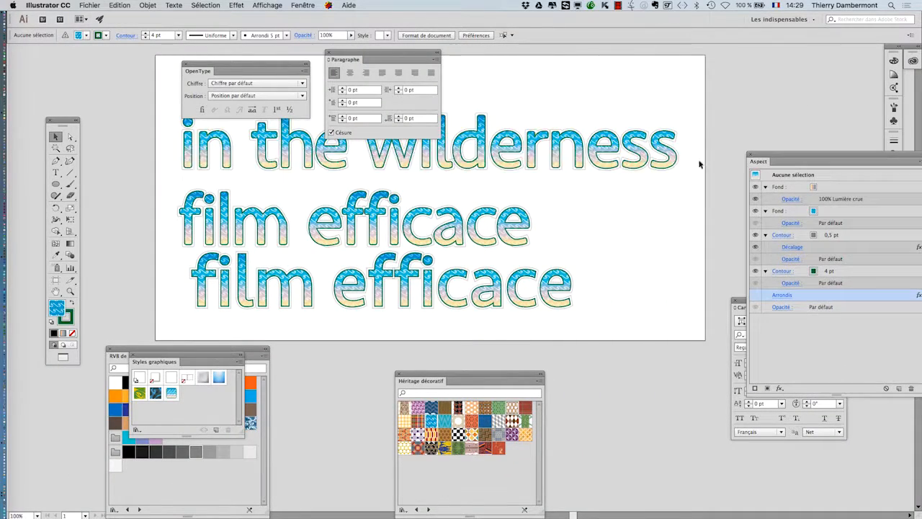
pyautogui.moveTo(350, 52); pyautogui.dragTo(736, 55)
pyautogui.moveTo(229, 67); pyautogui.dragTo(94, 49)
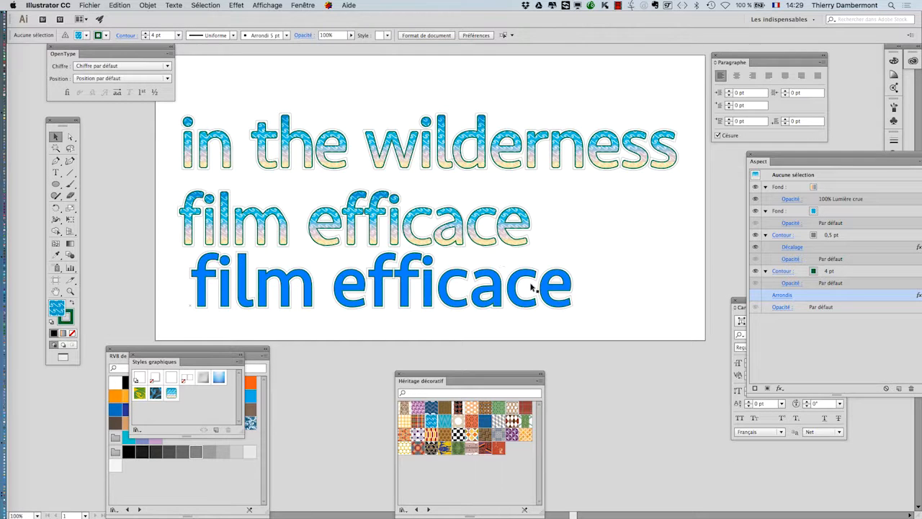
# Save the document as texte-11.ai in the "premiere approche du texte" folder, in Adobe Illustrator format with Illustrator CC compatibility.
pyautogui.click(90, 5)
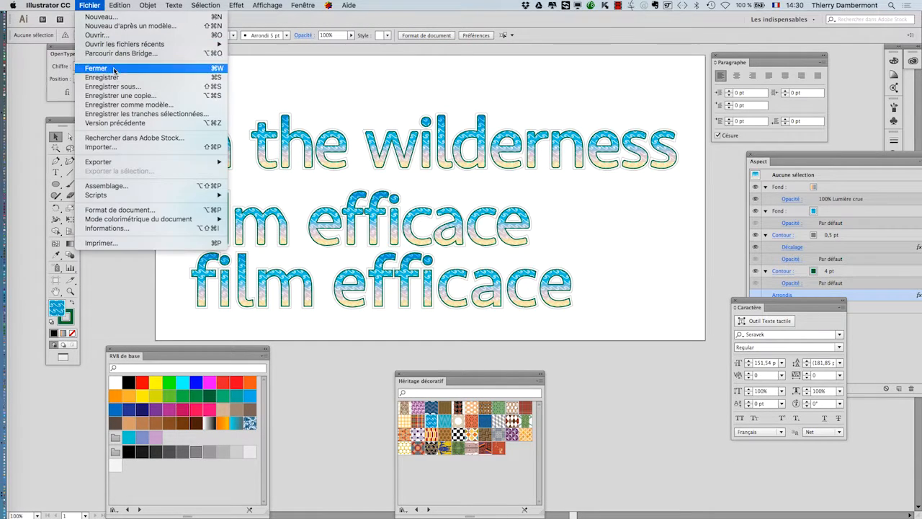
pyautogui.click(127, 86)
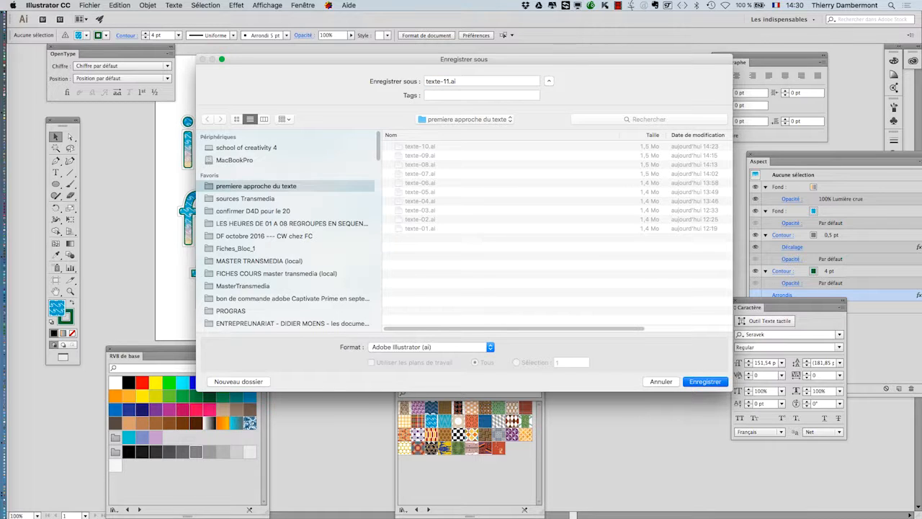
pyautogui.click(708, 381)
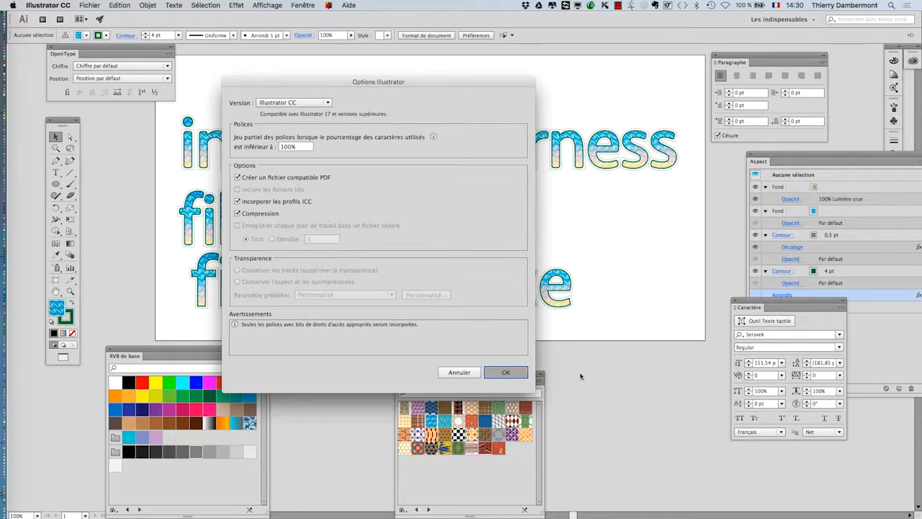
pyautogui.press('Return')
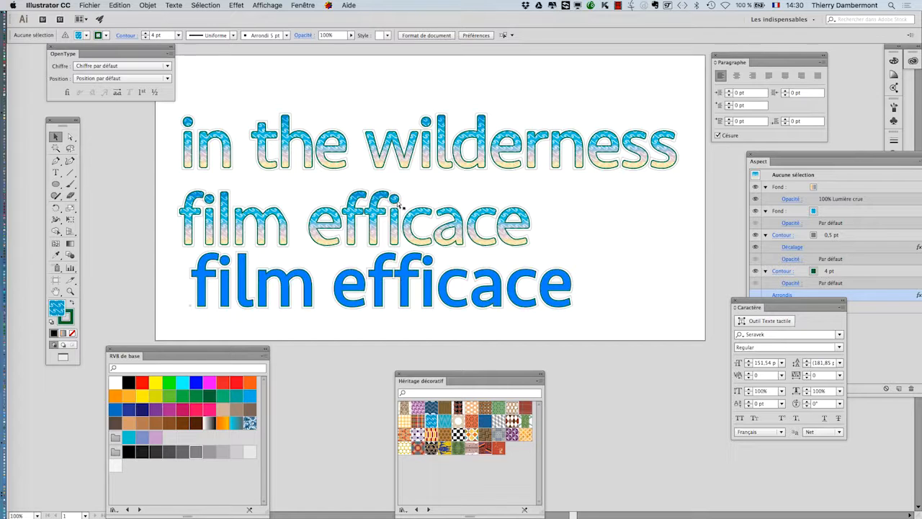
# Close the document and reopen texte-11.ai from the recently used files.
pyautogui.press('super+w')
pyautogui.click(89, 5)
pyautogui.moveTo(123, 46)
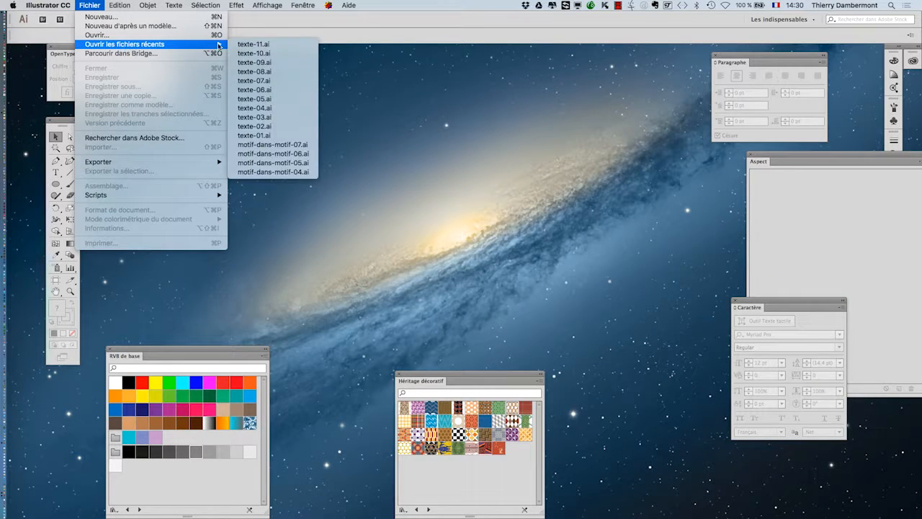
pyautogui.click(258, 44)
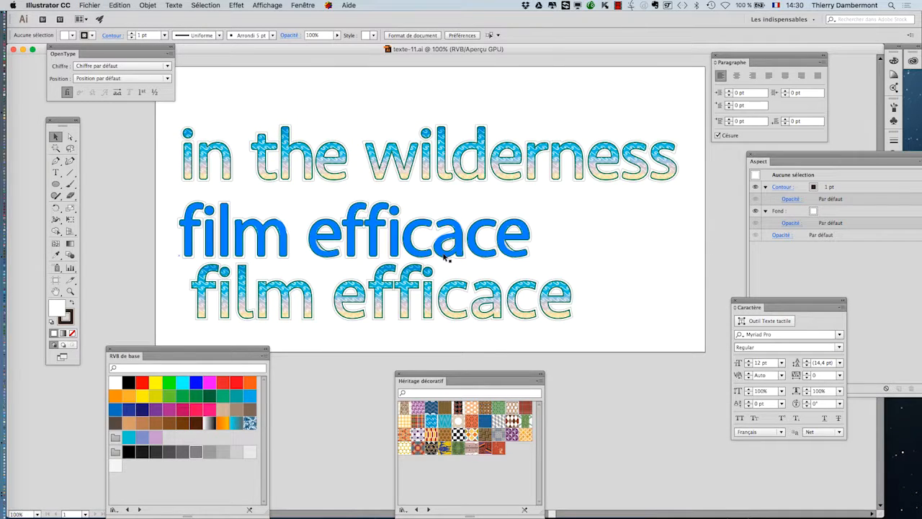
# Select the lower "film efficace" text and examine its letterforms up close against the upper one.
pyautogui.scroll(2, 443, 255)
pyautogui.click(516, 289)
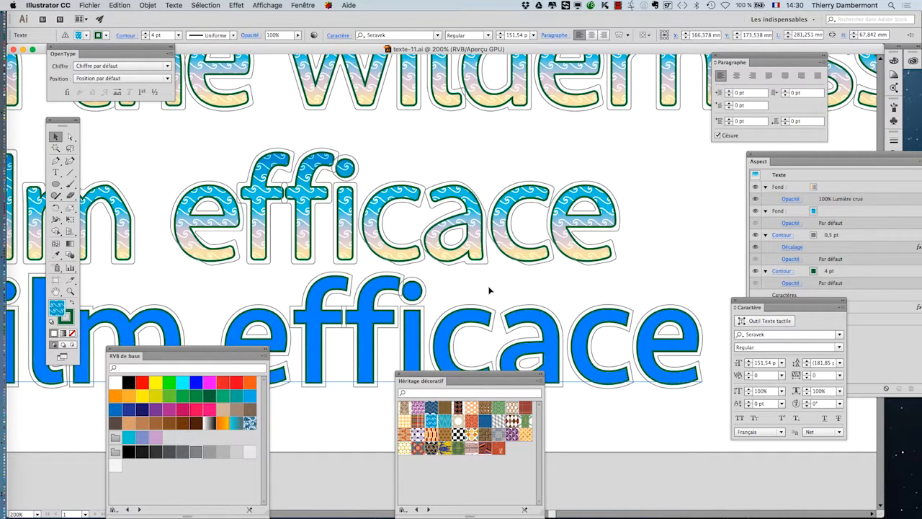
pyautogui.scroll(-2, 495, 289)
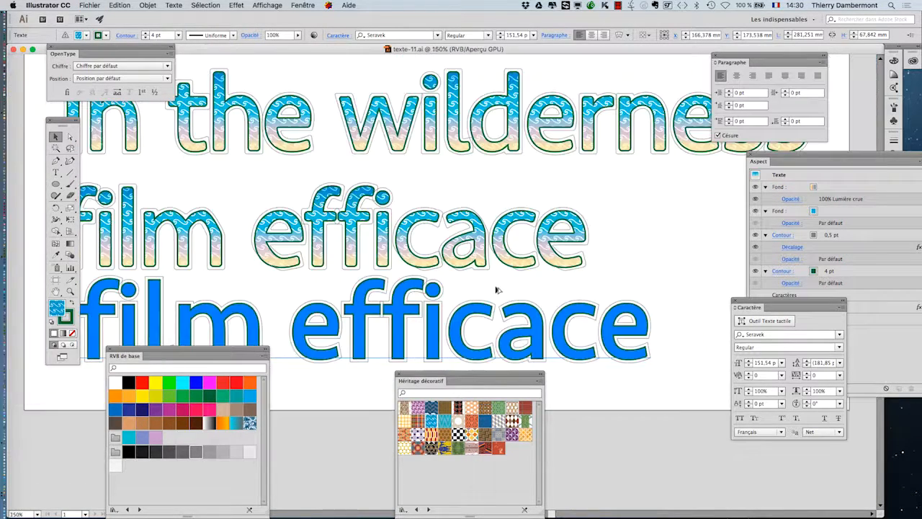